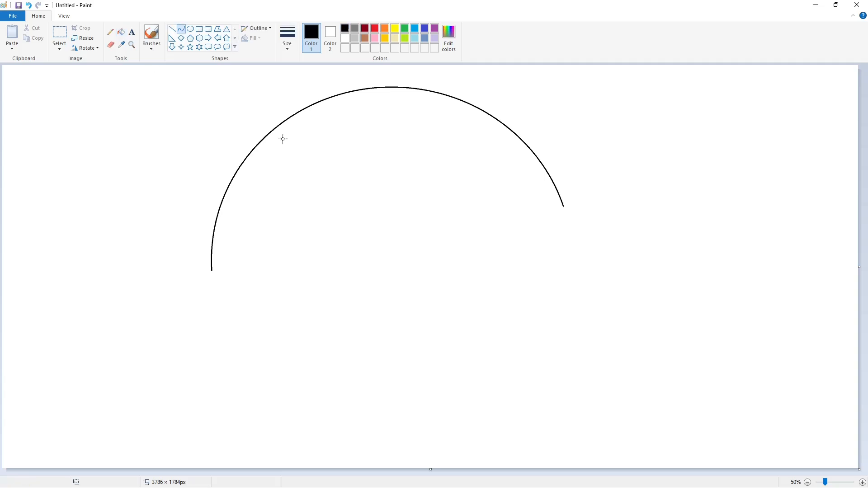
Draw the black lower curve of the large C shape, starting at the existing arc's left end and bulging downward.
{"action": "left_click_drag", "start_coordinate": [212, 272], "coordinate": [521, 393]}
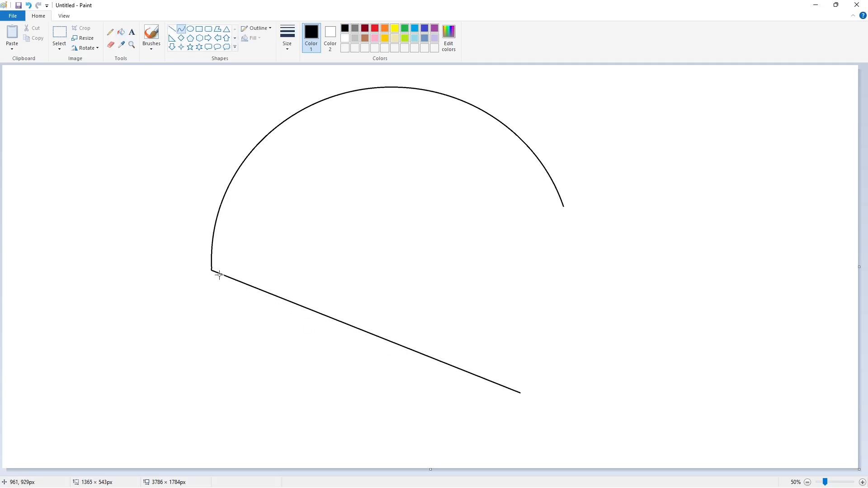
{"action": "left_click_drag", "start_coordinate": [219, 275], "coordinate": [360, 485]}
{"action": "key", "text": "ctrl+z"}
{"action": "left_click_drag", "start_coordinate": [212, 270], "coordinate": [380, 481]}
{"action": "left_click", "coordinate": [671, 364]}
Draw an ellipse centred inside the large C and adjust its position and width.
{"action": "left_click", "coordinate": [190, 29]}
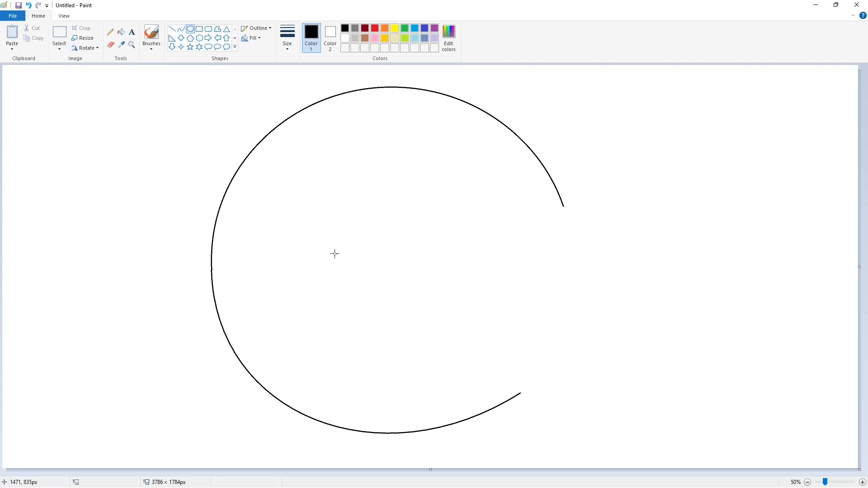
{"action": "left_click_drag", "start_coordinate": [328, 198], "coordinate": [483, 379]}
{"action": "left_click_drag", "start_coordinate": [386, 316], "coordinate": [370, 284]}
{"action": "left_click_drag", "start_coordinate": [390, 348], "coordinate": [393, 357]}
{"action": "left_click_drag", "start_coordinate": [312, 263], "coordinate": [306, 267]}
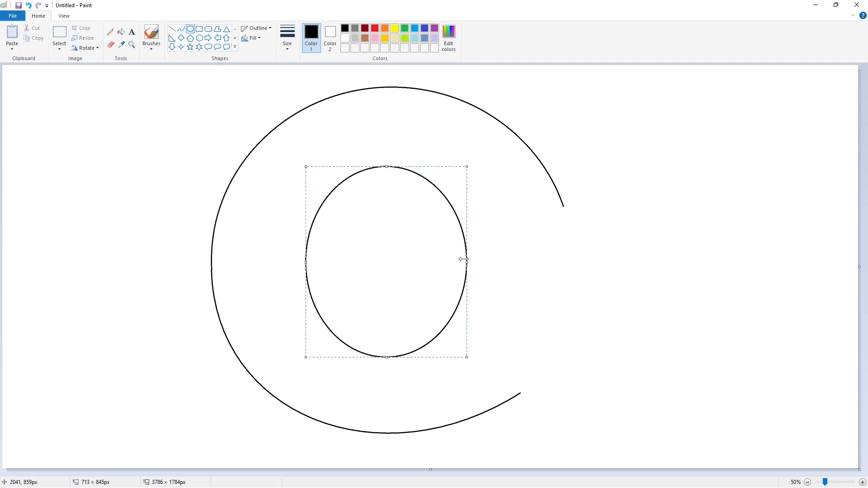
{"action": "mouse_move", "coordinate": [465, 259]}
{"action": "left_mouse_down"}
{"action": "mouse_move", "coordinate": [494, 257]}
{"action": "mouse_move", "coordinate": [479, 255]}
{"action": "left_mouse_up"}
{"action": "left_click", "coordinate": [519, 262]}
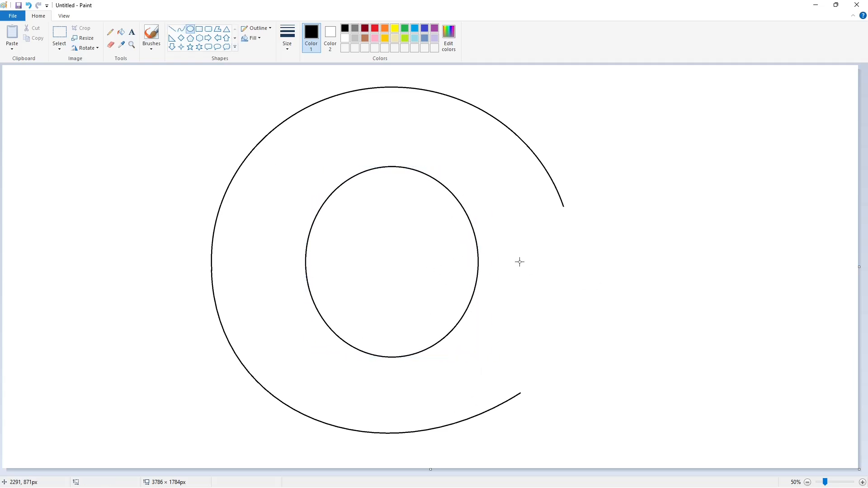
Cut two gaps in the inner ellipse with the Eraser and remove its right-hand section using a white fill.
{"action": "left_click", "coordinate": [111, 45]}
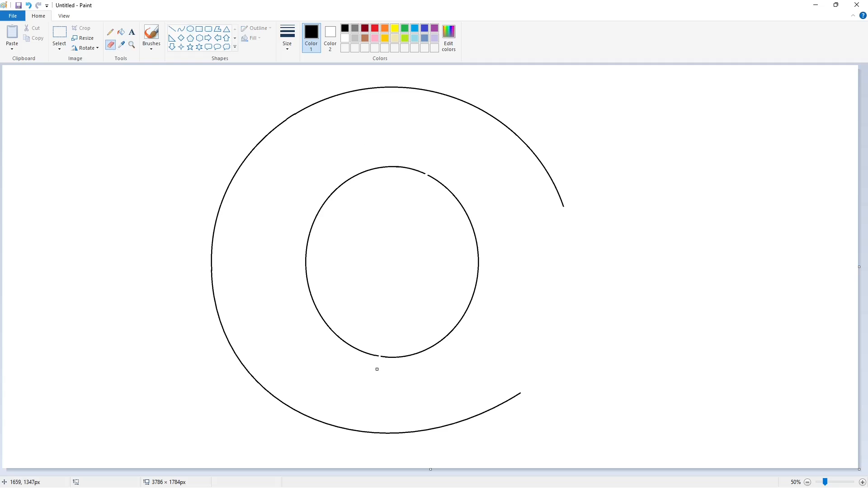
{"action": "left_click", "coordinate": [121, 32]}
{"action": "left_click", "coordinate": [345, 38]}
{"action": "left_click", "coordinate": [464, 211]}
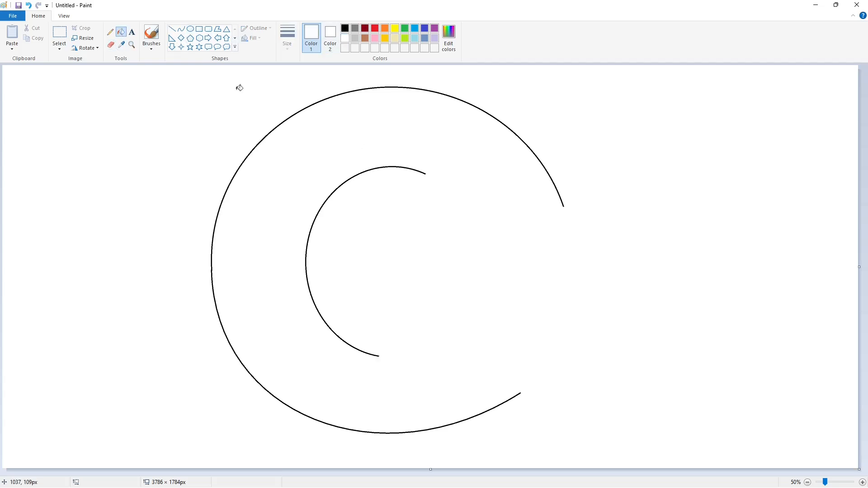
Draw a tall black rectangle crossing the upper-right end of the outer arc.
{"action": "left_click", "coordinate": [199, 29]}
{"action": "mouse_move", "coordinate": [462, 83]}
{"action": "left_mouse_down"}
{"action": "mouse_move", "coordinate": [508, 150]}
{"action": "mouse_move", "coordinate": [516, 204]}
{"action": "mouse_move", "coordinate": [500, 234]}
{"action": "mouse_move", "coordinate": [521, 264]}
{"action": "left_mouse_up"}
{"action": "left_click", "coordinate": [565, 248]}
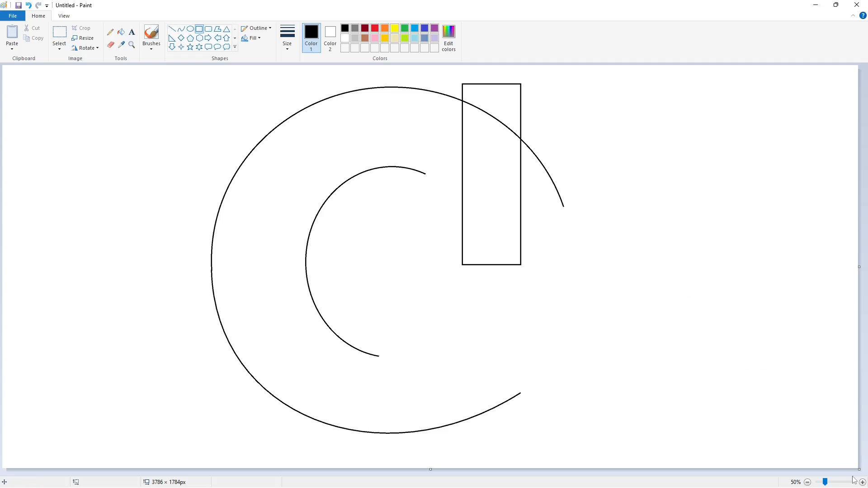
Cut the outer arc with a white line at the rectangle's right edge and fill the detached end with white.
{"action": "left_click", "coordinate": [862, 483]}
{"action": "left_click_drag", "start_coordinate": [376, 472], "coordinate": [684, 468]}
{"action": "left_click", "coordinate": [172, 29]}
{"action": "left_click", "coordinate": [346, 38]}
{"action": "left_click_drag", "start_coordinate": [415, 194], "coordinate": [416, 235]}
{"action": "left_click", "coordinate": [485, 223]}
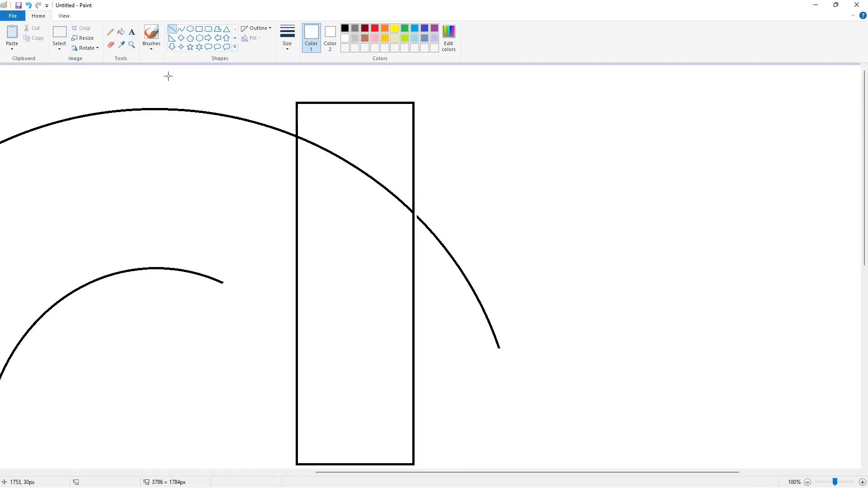
{"action": "left_click", "coordinate": [121, 32]}
{"action": "left_click", "coordinate": [434, 230]}
{"action": "scroll", "coordinate": [669, 334], "scroll_direction": "down", "scroll_amount": 1}
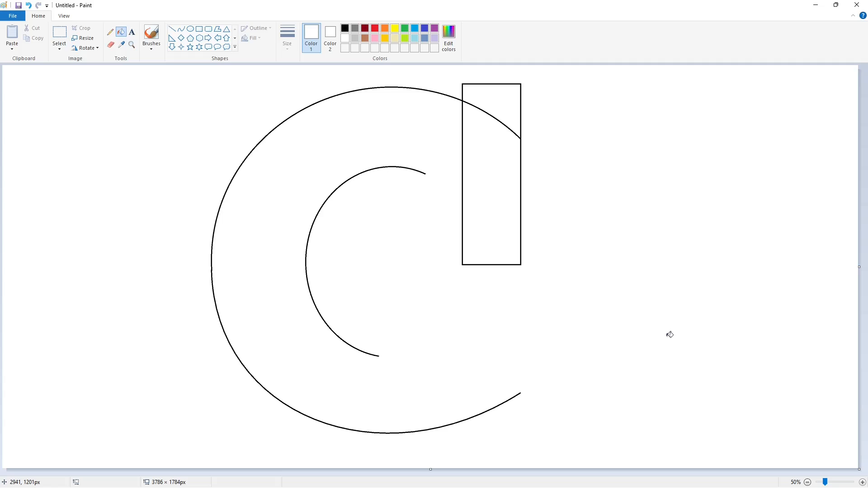
Undo the arc trimming and the rectangle.
{"action": "key", "text": "ctrl+z"}
{"action": "key", "text": "ctrl+z"}
{"action": "key", "text": "ctrl+z"}
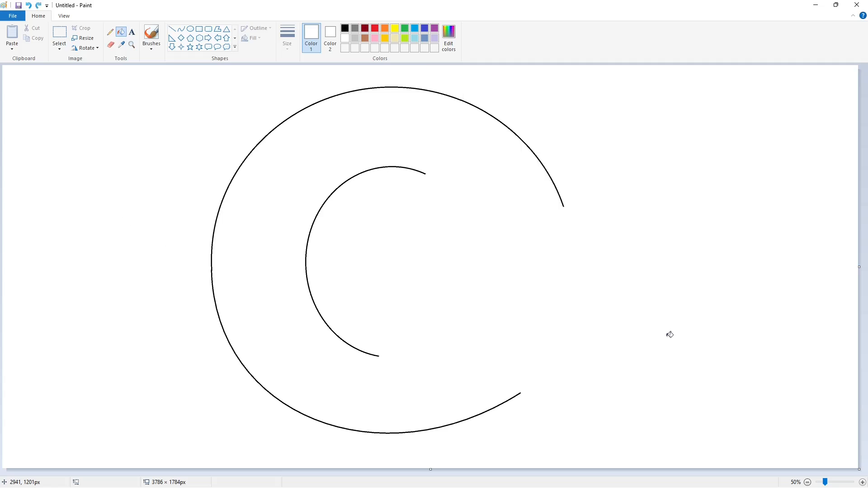
Draw a narrower, taller black rectangle across the upper-right part of the outer arc.
{"action": "scroll", "coordinate": [670, 335], "scroll_direction": "down", "scroll_amount": 1}
{"action": "left_click", "coordinate": [862, 483]}
{"action": "left_click", "coordinate": [200, 29]}
{"action": "left_click", "coordinate": [346, 28]}
{"action": "left_click_drag", "start_coordinate": [462, 84], "coordinate": [515, 286]}
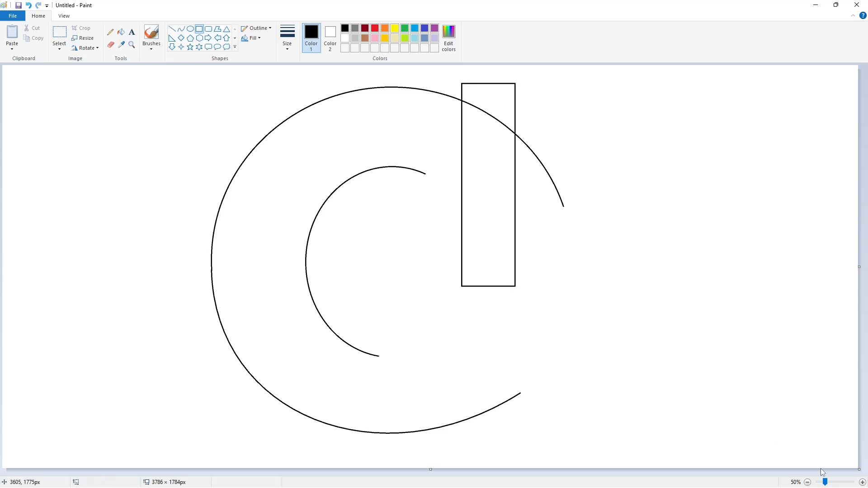
Place a short vertical white line just beyond the rectangle's right edge to separate the outer arc's end.
{"action": "left_click", "coordinate": [863, 482]}
{"action": "left_click_drag", "start_coordinate": [406, 473], "coordinate": [640, 476]}
{"action": "left_click", "coordinate": [172, 29]}
{"action": "left_click", "coordinate": [345, 38]}
{"action": "left_click_drag", "start_coordinate": [553, 182], "coordinate": [553, 226]}
{"action": "key", "text": "Right"}
{"action": "key", "text": "Right"}
{"action": "key", "text": "Right"}
{"action": "key", "text": "Right"}
{"action": "key", "text": "Right"}
{"action": "key", "text": "Right"}
{"action": "key", "text": "Right"}
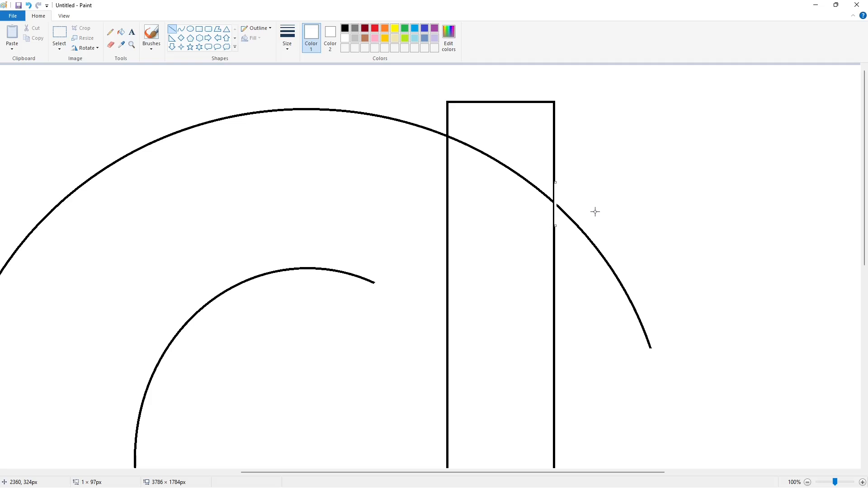
{"action": "left_click", "coordinate": [595, 212]}
Erase the detached end of the outer arc by filling it with white.
{"action": "left_click", "coordinate": [120, 31]}
{"action": "left_click", "coordinate": [633, 285]}
{"action": "scroll", "coordinate": [728, 339], "scroll_direction": "down", "scroll_amount": 1}
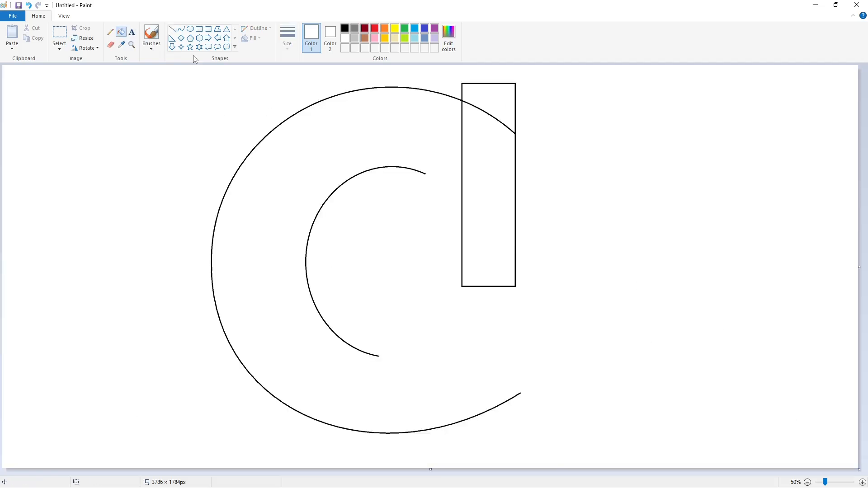
Draw a horizontal black line from the rectangle's right edge to slightly past its left edge, around mid-height.
{"action": "left_click", "coordinate": [172, 29]}
{"action": "left_click", "coordinate": [345, 28]}
{"action": "left_click_drag", "start_coordinate": [515, 195], "coordinate": [442, 195]}
{"action": "left_click", "coordinate": [652, 251]}
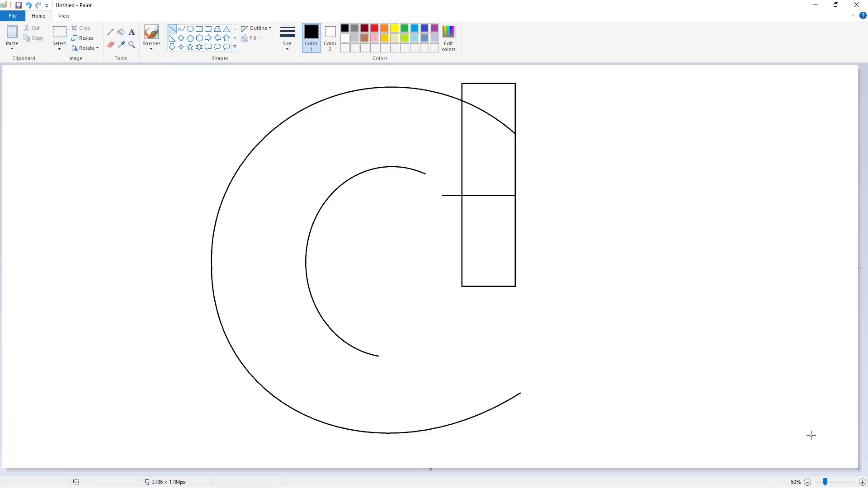
Draw a horizontal white line about 277 px long across the rectangle's sides, just below the black horizontal line.
{"action": "left_click", "coordinate": [862, 482]}
{"action": "left_click_drag", "start_coordinate": [585, 473], "coordinate": [598, 473]}
{"action": "left_click", "coordinate": [172, 29]}
{"action": "left_click", "coordinate": [345, 38]}
{"action": "left_click_drag", "start_coordinate": [474, 331], "coordinate": [599, 331]}
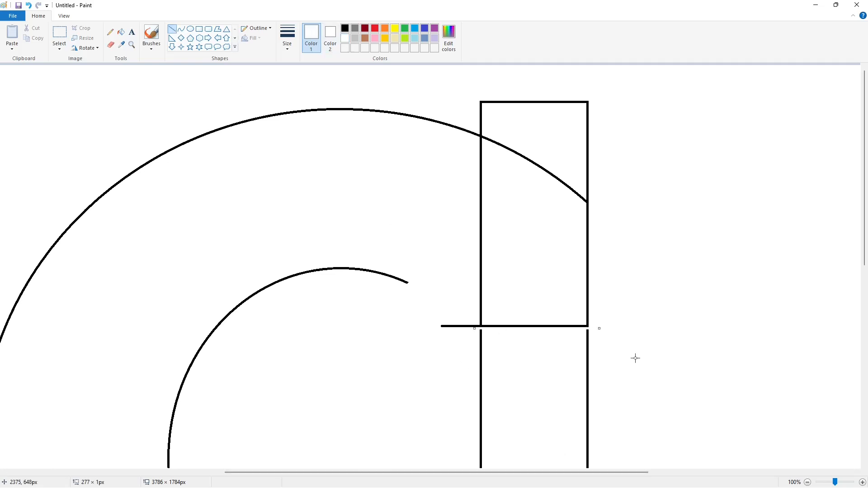
{"action": "left_click", "coordinate": [635, 358]}
Erase the detached lower part of the rectangle by filling its outline with white.
{"action": "scroll", "coordinate": [635, 358], "scroll_direction": "down", "scroll_amount": 3}
{"action": "left_click", "coordinate": [120, 32]}
{"action": "left_click", "coordinate": [588, 271]}
{"action": "left_click", "coordinate": [808, 483]}
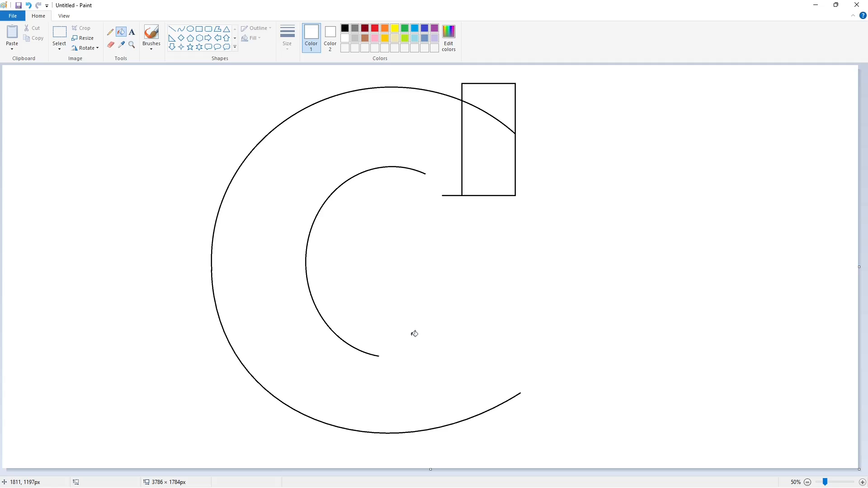
Recolour all the black outlines of the C shape dark red with the fill tool.
{"action": "left_click", "coordinate": [181, 29]}
{"action": "left_click", "coordinate": [345, 28]}
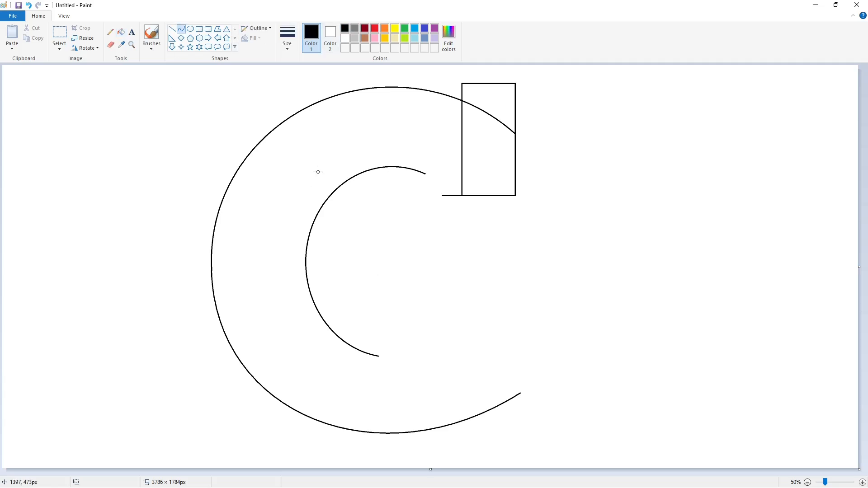
{"action": "left_click", "coordinate": [365, 28]}
{"action": "left_click", "coordinate": [121, 31]}
{"action": "left_click", "coordinate": [461, 188]}
{"action": "left_click", "coordinate": [425, 172]}
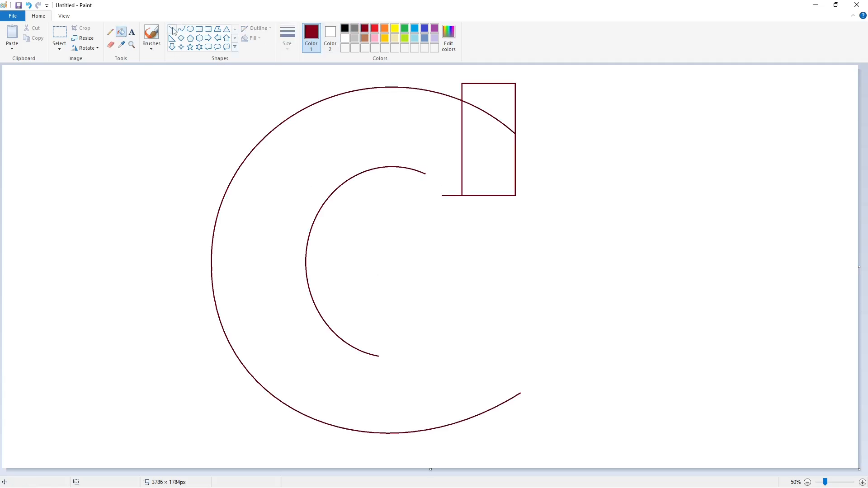
Draw a black lightning bolt outline in a thinner line, running diagonally from the rectangle to the inner arc's lower part.
{"action": "left_click", "coordinate": [174, 30]}
{"action": "left_click", "coordinate": [345, 29]}
{"action": "left_click", "coordinate": [288, 41]}
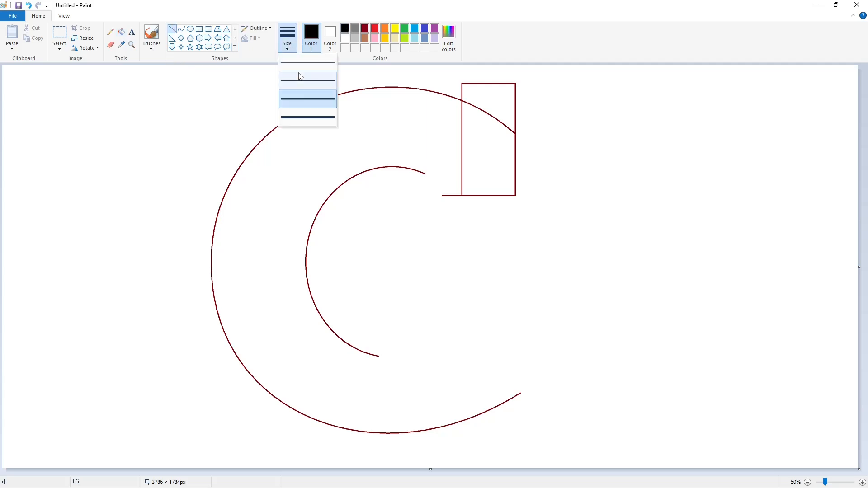
{"action": "left_click", "coordinate": [306, 117]}
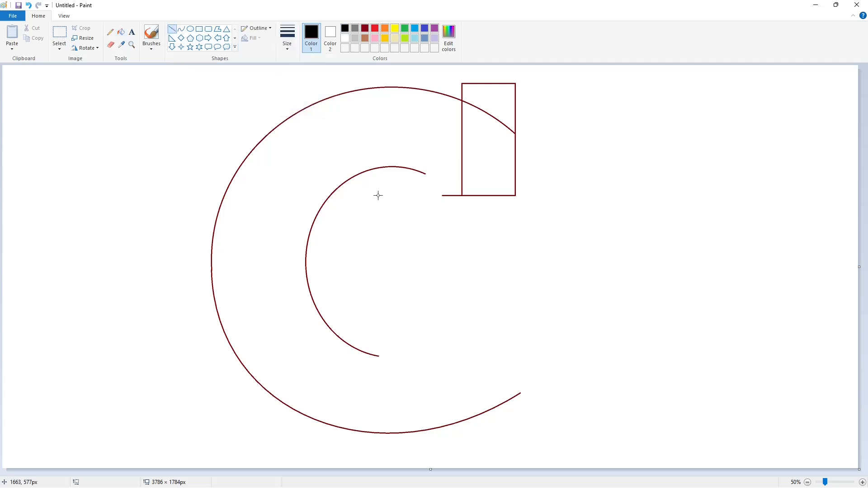
{"action": "left_click_drag", "start_coordinate": [378, 196], "coordinate": [365, 244]}
{"action": "left_click", "coordinate": [399, 239]}
{"action": "left_click", "coordinate": [402, 254]}
{"action": "left_click_drag", "start_coordinate": [365, 246], "coordinate": [322, 351]}
{"action": "key", "text": "ctrl+z"}
{"action": "mouse_move", "coordinate": [365, 244]}
{"action": "left_mouse_down"}
{"action": "mouse_move", "coordinate": [322, 350]}
{"action": "mouse_move", "coordinate": [481, 188]}
{"action": "mouse_move", "coordinate": [448, 193]}
{"action": "mouse_move", "coordinate": [479, 162]}
{"action": "left_mouse_up"}
{"action": "left_click", "coordinate": [389, 344]}
{"action": "left_click", "coordinate": [530, 208]}
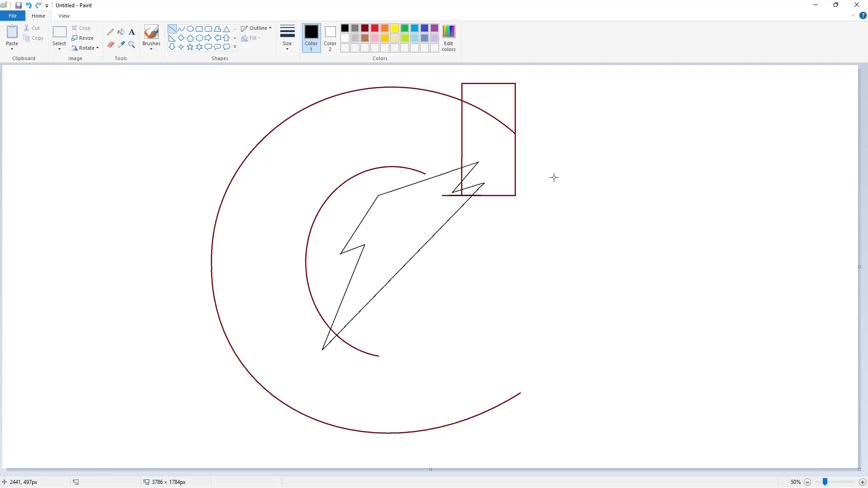
{"action": "left_click", "coordinate": [553, 177]}
Clear the dark red line segments inside the upper part of the bolt and fill the bolt with black.
{"action": "left_click", "coordinate": [863, 483]}
{"action": "scroll", "coordinate": [582, 415], "scroll_direction": "down", "scroll_amount": 3}
{"action": "left_click", "coordinate": [121, 31]}
{"action": "left_click", "coordinate": [345, 38]}
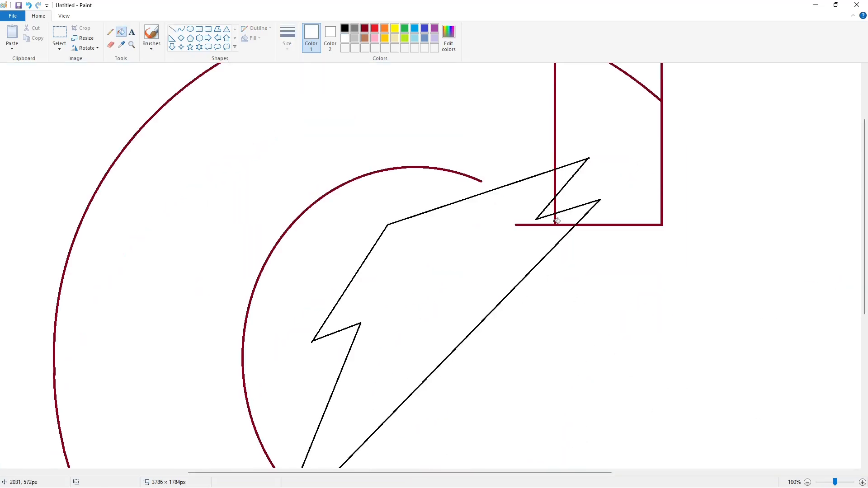
{"action": "left_click", "coordinate": [556, 224]}
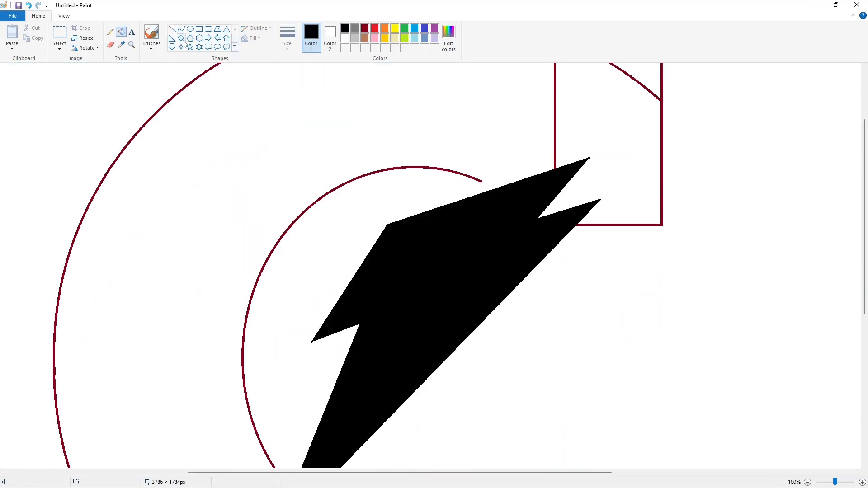
Fill the bolt's lower tip with black and cover the piece of the inner arc crossing it.
{"action": "left_click", "coordinate": [171, 29]}
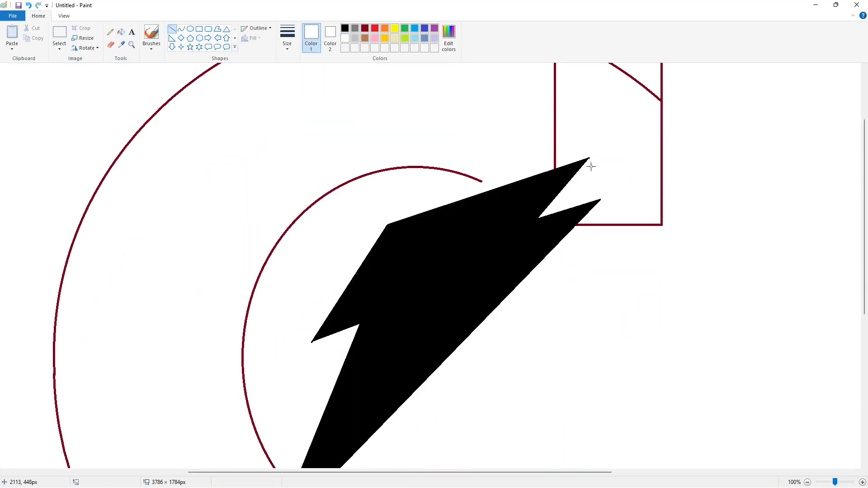
{"action": "scroll", "coordinate": [516, 360], "scroll_direction": "down", "scroll_amount": 3}
{"action": "left_click", "coordinate": [121, 32]}
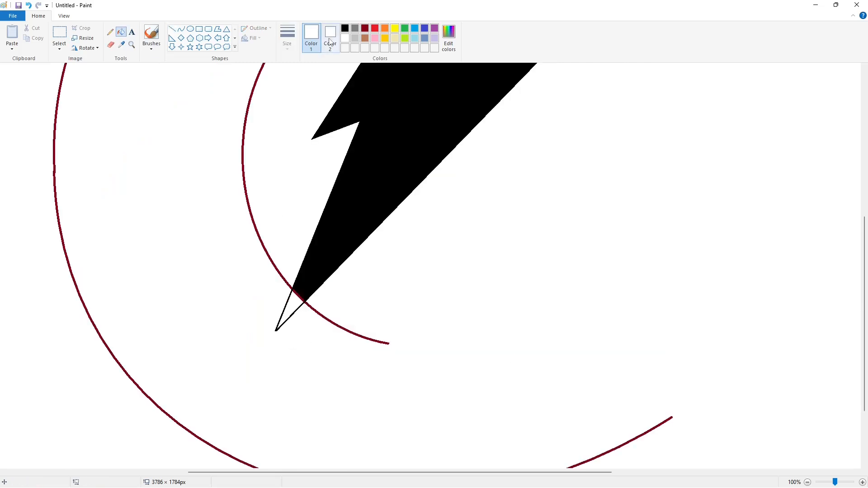
{"action": "left_click", "coordinate": [345, 28]}
{"action": "left_click", "coordinate": [297, 300]}
{"action": "left_click", "coordinate": [111, 31]}
{"action": "left_click", "coordinate": [287, 36]}
{"action": "left_click", "coordinate": [300, 90]}
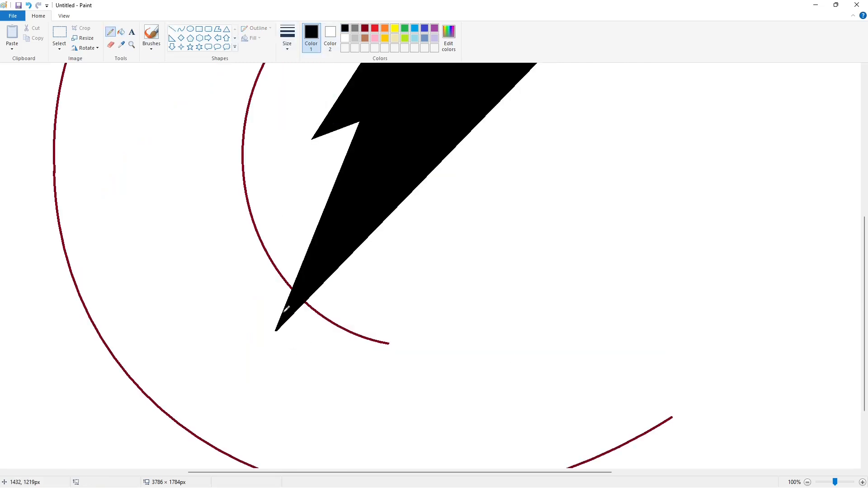
Fill the whole lightning bolt with lavender.
{"action": "scroll", "coordinate": [683, 350], "scroll_direction": "up", "scroll_amount": 4}
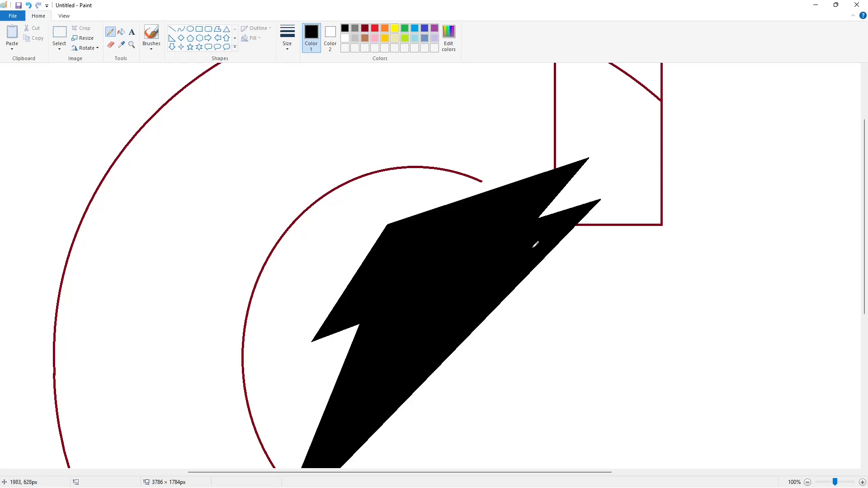
{"action": "left_click", "coordinate": [435, 38]}
{"action": "left_click", "coordinate": [121, 32]}
{"action": "left_click", "coordinate": [452, 271]}
{"action": "scroll", "coordinate": [611, 353], "scroll_direction": "down", "scroll_amount": 1, "text": "ctrl"}
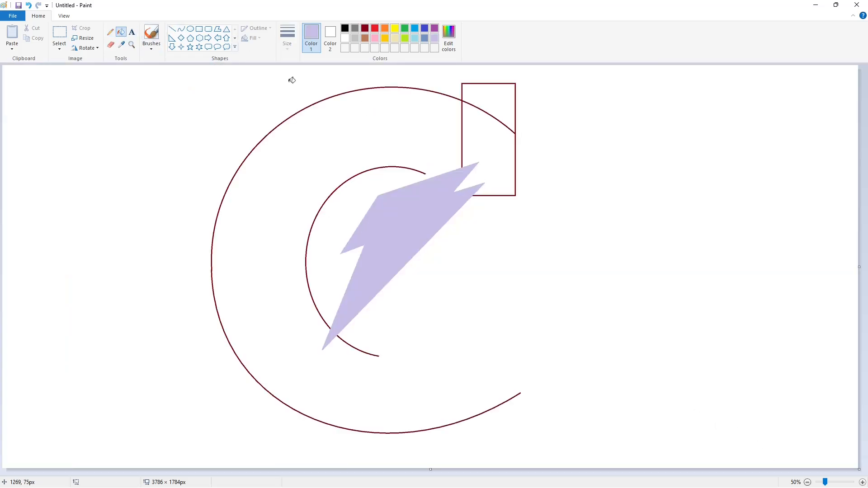
{"action": "left_click", "coordinate": [218, 31]}
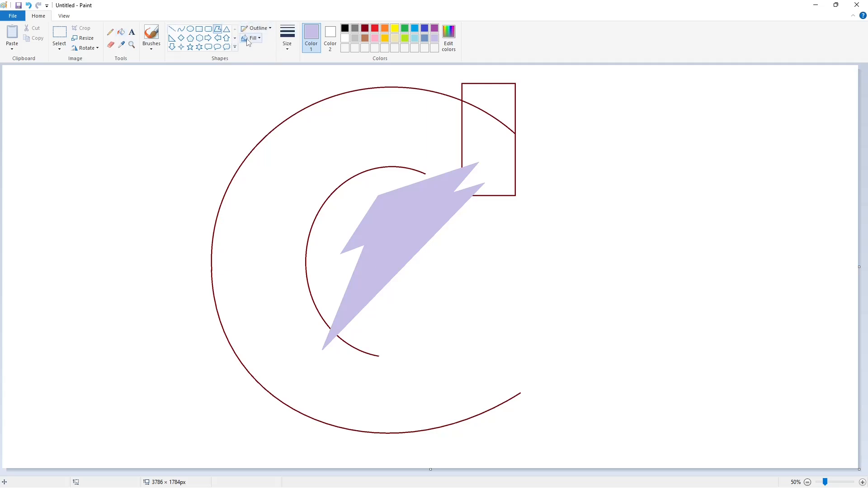
{"action": "left_click_drag", "start_coordinate": [381, 199], "coordinate": [355, 241]}
{"action": "left_click", "coordinate": [344, 28]}
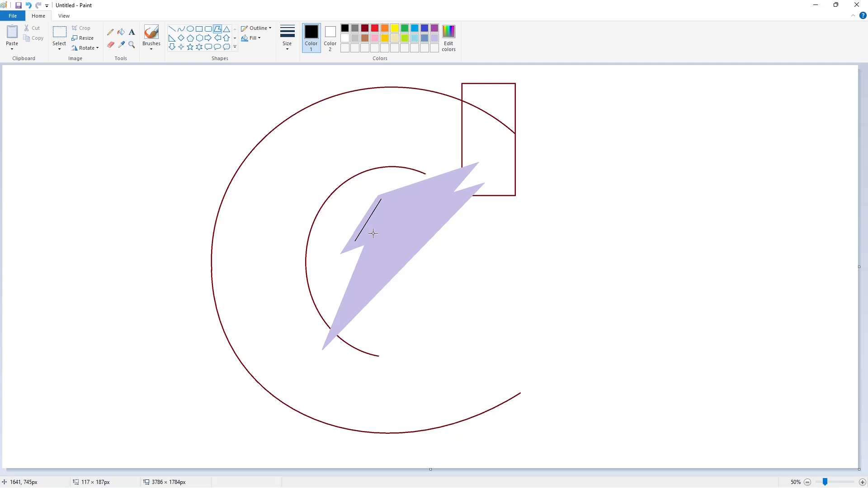
{"action": "key", "text": "ctrl+z"}
{"action": "left_click", "coordinate": [172, 29]}
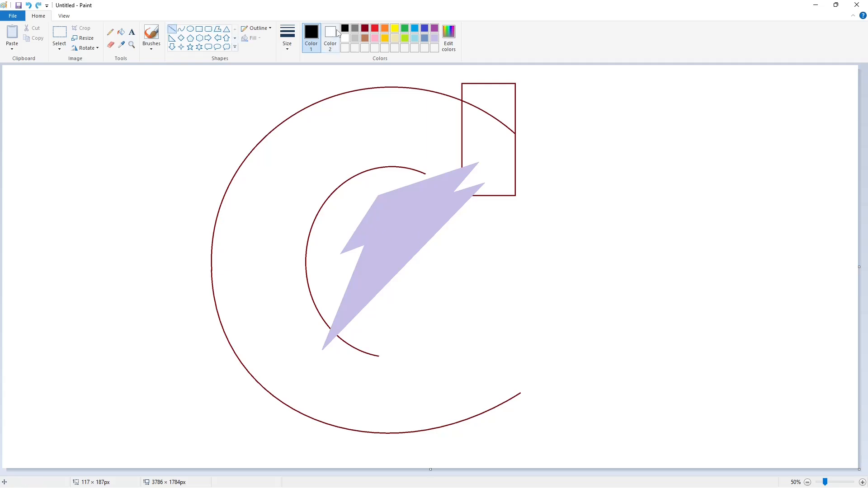
{"action": "mouse_move", "coordinate": [354, 241]}
{"action": "left_mouse_down"}
{"action": "mouse_move", "coordinate": [382, 197]}
{"action": "mouse_move", "coordinate": [453, 177]}
{"action": "left_mouse_up"}
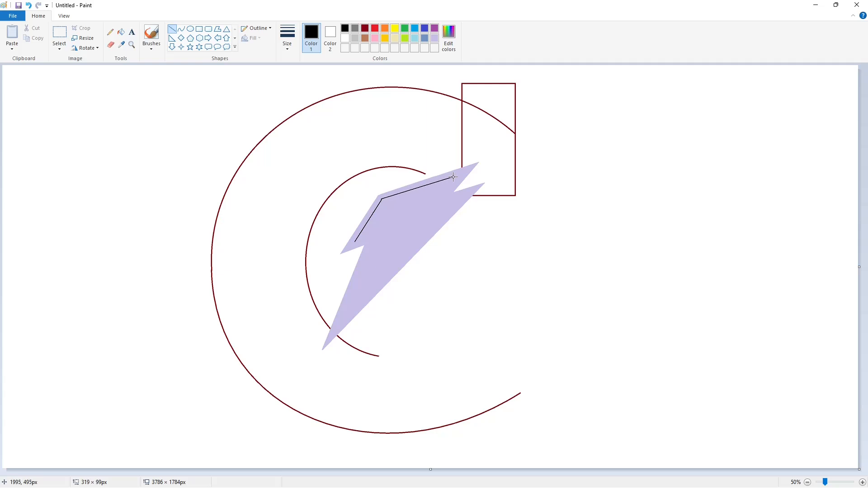
{"action": "key", "text": "ctrl+z"}
{"action": "key", "text": "ctrl+z"}
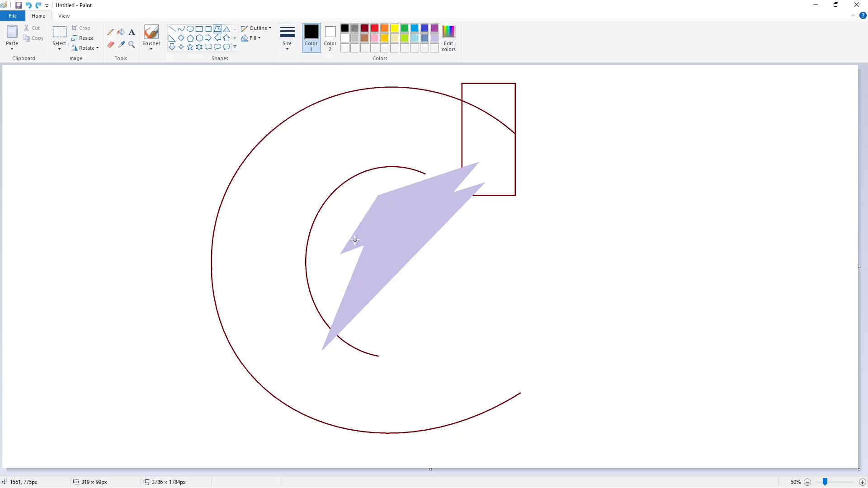
Draw a smaller lightning bolt in a thin black outline inside the lavender bolt.
{"action": "left_click_drag", "start_coordinate": [355, 241], "coordinate": [381, 199]}
{"action": "left_click", "coordinate": [457, 175]}
{"action": "left_click", "coordinate": [431, 206]}
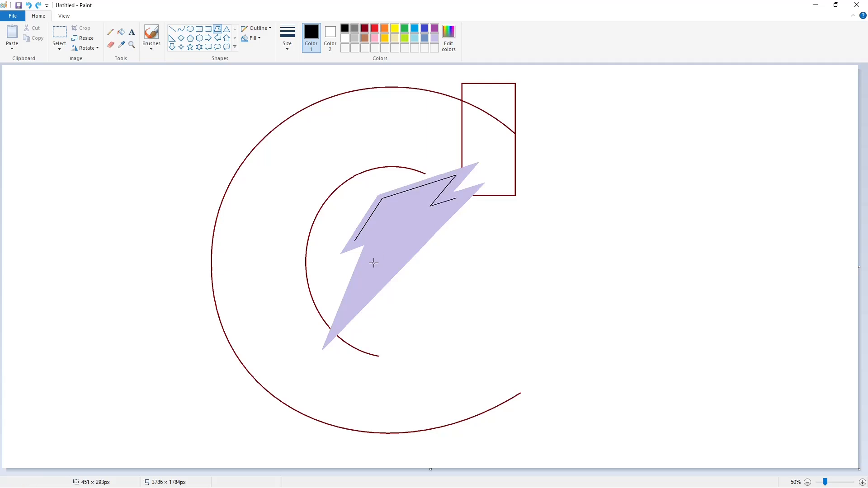
{"action": "left_click", "coordinate": [340, 319]}
{"action": "left_click", "coordinate": [374, 234]}
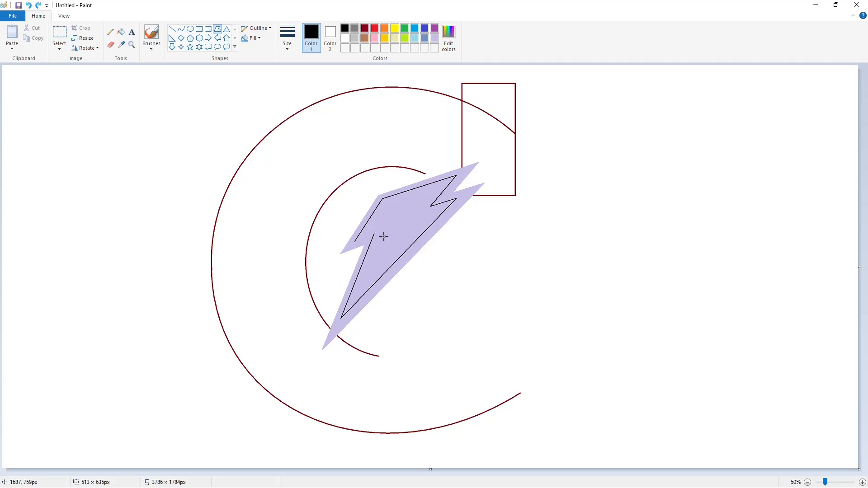
{"action": "left_click", "coordinate": [354, 242]}
{"action": "left_click", "coordinate": [491, 472]}
Fill the border around the inner bolt with purple and the whole inner bolt with lavender.
{"action": "scroll", "coordinate": [491, 472], "scroll_direction": "up", "scroll_amount": 1}
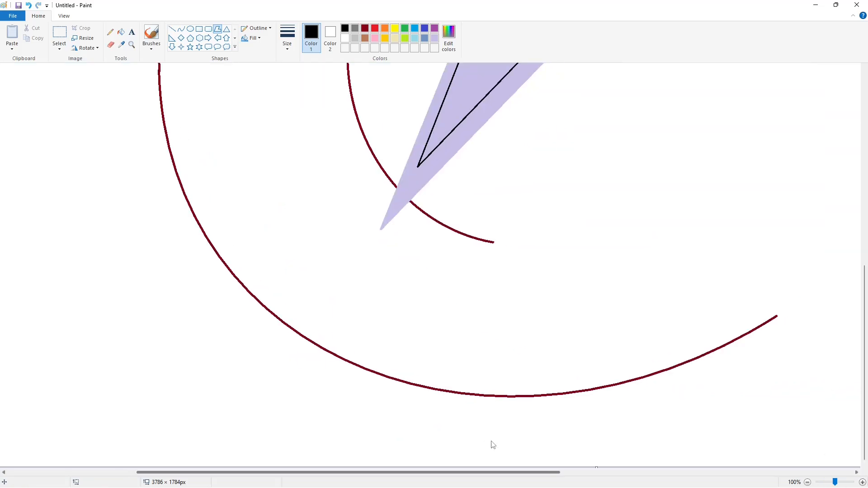
{"action": "scroll", "coordinate": [495, 419], "scroll_direction": "up", "scroll_amount": 3}
{"action": "left_click", "coordinate": [121, 32]}
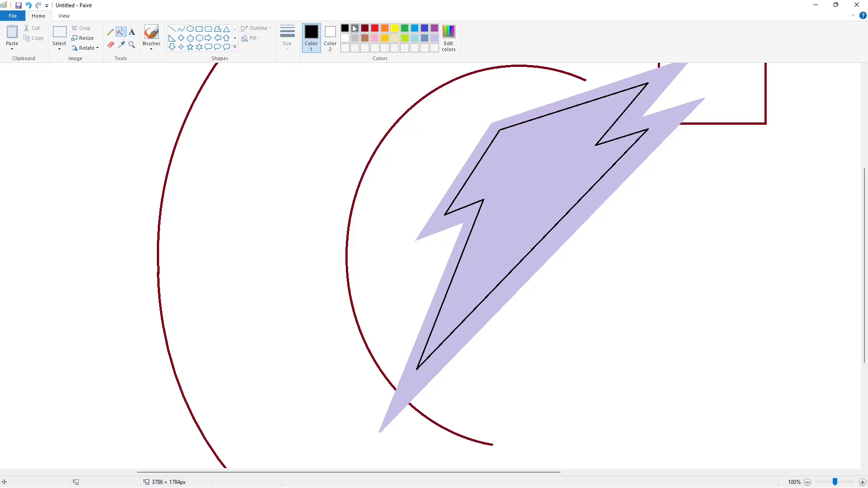
{"action": "left_click", "coordinate": [548, 173]}
{"action": "left_click", "coordinate": [435, 28]}
{"action": "left_click", "coordinate": [479, 151]}
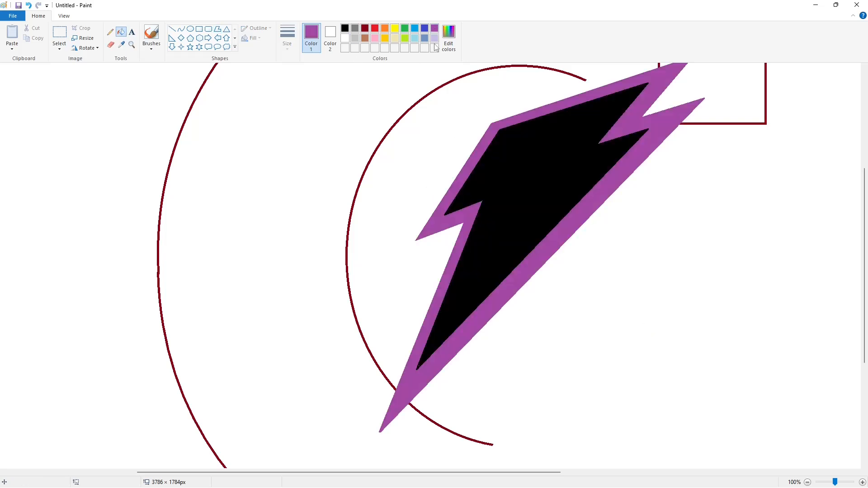
{"action": "left_click", "coordinate": [434, 38]}
{"action": "left_click", "coordinate": [533, 175]}
{"action": "scroll", "coordinate": [778, 442], "scroll_direction": "down", "scroll_amount": 1}
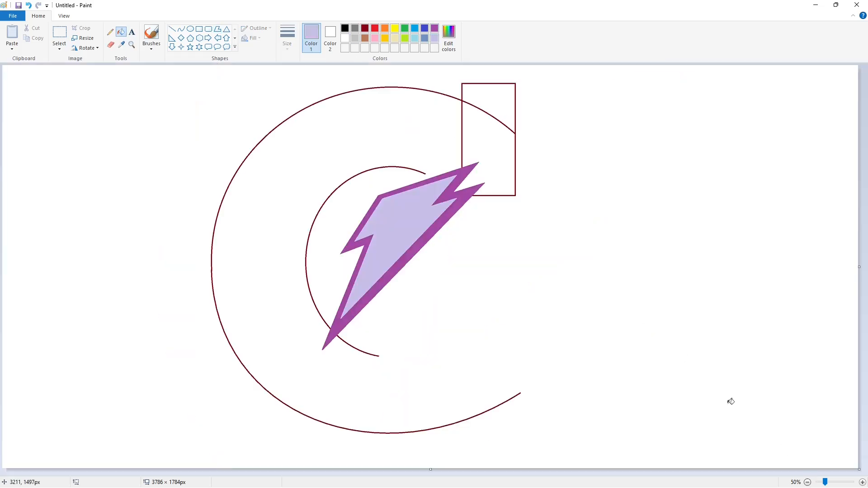
Draw three black lines inside the inner bolt, parallel to its long lower edge, its upper notch and its left notch.
{"action": "left_click", "coordinate": [172, 29]}
{"action": "left_click", "coordinate": [288, 38]}
{"action": "left_click", "coordinate": [307, 79]}
{"action": "left_click", "coordinate": [344, 28]}
{"action": "mouse_move", "coordinate": [346, 303]}
{"action": "left_mouse_down"}
{"action": "mouse_move", "coordinate": [444, 200]}
{"action": "mouse_move", "coordinate": [415, 213]}
{"action": "mouse_move", "coordinate": [446, 177]}
{"action": "left_mouse_up"}
{"action": "left_click_drag", "start_coordinate": [357, 233], "coordinate": [386, 222]}
{"action": "left_click", "coordinate": [862, 483]}
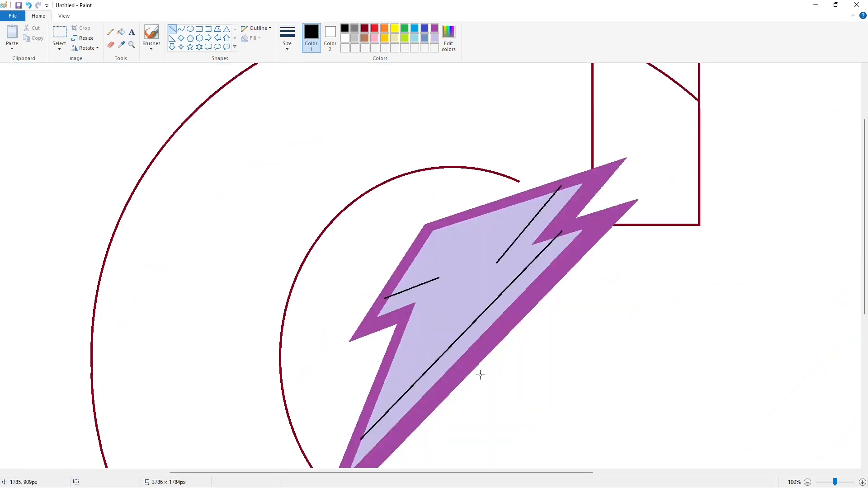
Close the strip at the bolt's left notch with a thinner black line and fill the strip with black.
{"action": "left_click", "coordinate": [288, 38]}
{"action": "left_click", "coordinate": [308, 69]}
{"action": "left_click_drag", "start_coordinate": [415, 304], "coordinate": [424, 284]}
{"action": "left_click", "coordinate": [121, 31]}
{"action": "left_click", "coordinate": [412, 286]}
Close the strip at the upper notch with a black line, then fill it and the long diagonal strip with black.
{"action": "left_click", "coordinate": [172, 29]}
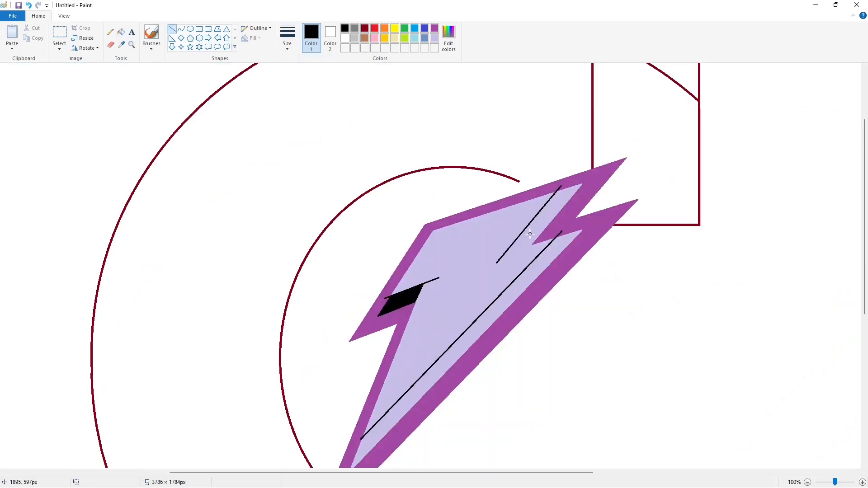
{"action": "left_click_drag", "start_coordinate": [573, 233], "coordinate": [490, 257]}
{"action": "left_click", "coordinate": [121, 32]}
{"action": "left_click", "coordinate": [548, 212]}
{"action": "left_click", "coordinate": [520, 287]}
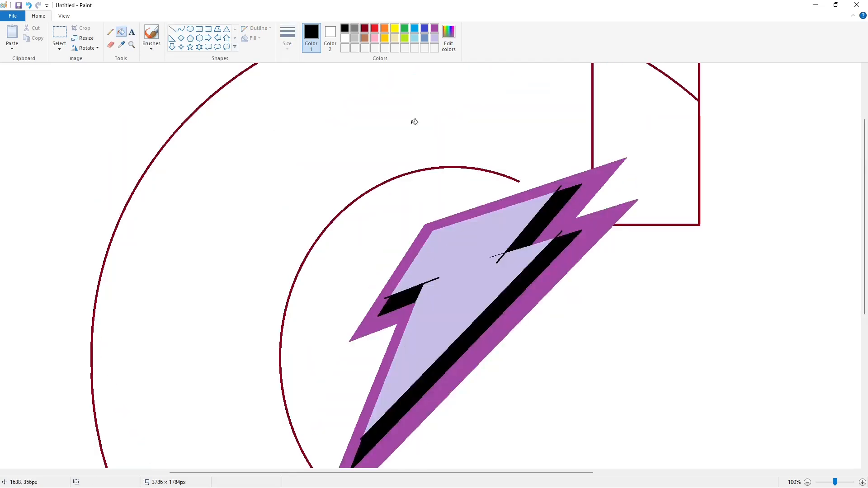
Cover the black line ends that overshoot onto the bolt's border with thick purple lines.
{"action": "left_click", "coordinate": [172, 28]}
{"action": "left_click", "coordinate": [288, 38]}
{"action": "left_click", "coordinate": [308, 113]}
{"action": "left_click", "coordinate": [434, 28]}
{"action": "left_click_drag", "start_coordinate": [550, 194], "coordinate": [571, 190]}
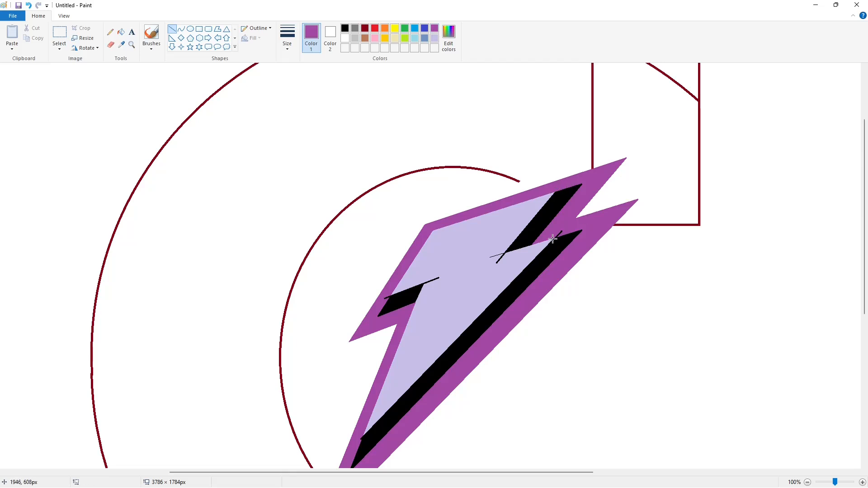
{"action": "left_click_drag", "start_coordinate": [548, 242], "coordinate": [564, 236]}
{"action": "left_click", "coordinate": [623, 230]}
{"action": "scroll", "coordinate": [536, 263], "scroll_direction": "down", "scroll_amount": 2}
{"action": "mouse_move", "coordinate": [361, 344]}
{"action": "left_mouse_down"}
{"action": "mouse_move", "coordinate": [396, 290]}
{"action": "mouse_move", "coordinate": [388, 295]}
{"action": "left_mouse_up"}
Cover the black line ends that overshoot into the inner bolt's light area with lavender.
{"action": "scroll", "coordinate": [423, 333], "scroll_direction": "up", "scroll_amount": 2}
{"action": "left_click", "coordinate": [435, 38]}
{"action": "mouse_move", "coordinate": [488, 257]}
{"action": "left_mouse_down"}
{"action": "mouse_move", "coordinate": [512, 253]}
{"action": "mouse_move", "coordinate": [448, 273]}
{"action": "left_mouse_up"}
{"action": "left_click", "coordinate": [111, 32]}
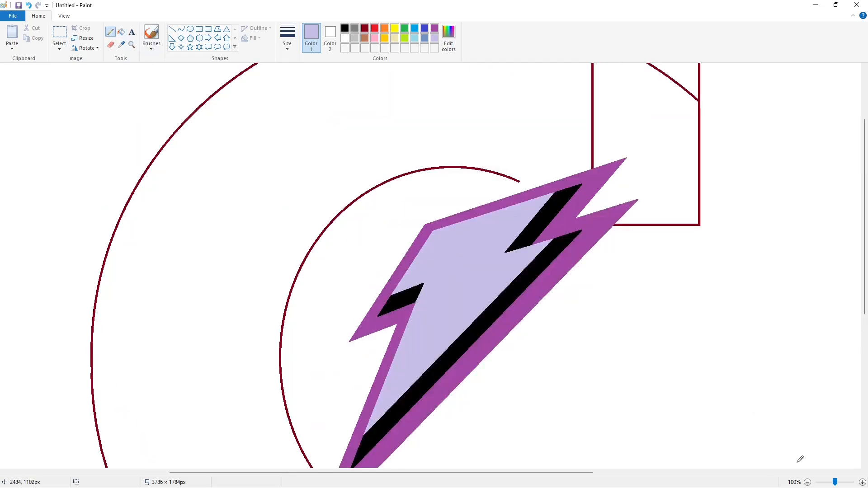
{"action": "scroll", "coordinate": [801, 459], "scroll_direction": "down", "scroll_amount": 1}
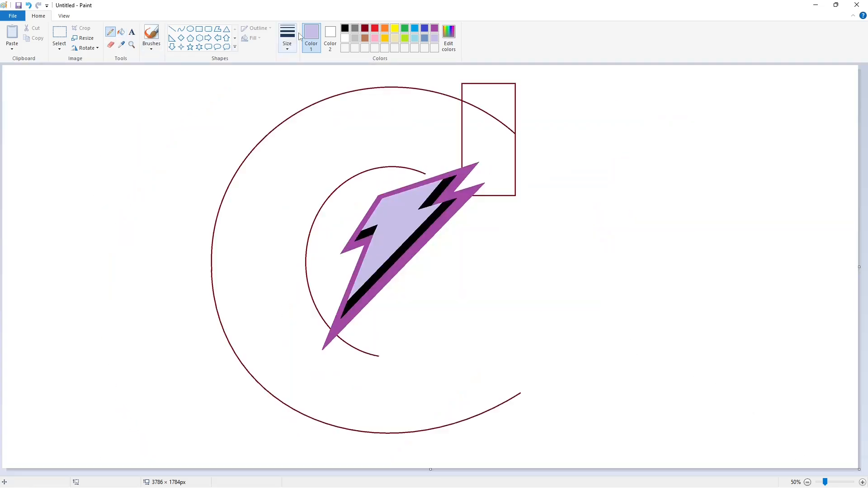
Recolour the letter's outer outline and rectangle black, and draw a vertical black line upward from the outer arc's lower end.
{"action": "left_click", "coordinate": [345, 28]}
{"action": "left_click", "coordinate": [121, 32]}
{"action": "left_click", "coordinate": [262, 140]}
{"action": "left_click", "coordinate": [172, 29]}
{"action": "left_click", "coordinate": [287, 39]}
{"action": "left_click", "coordinate": [302, 84]}
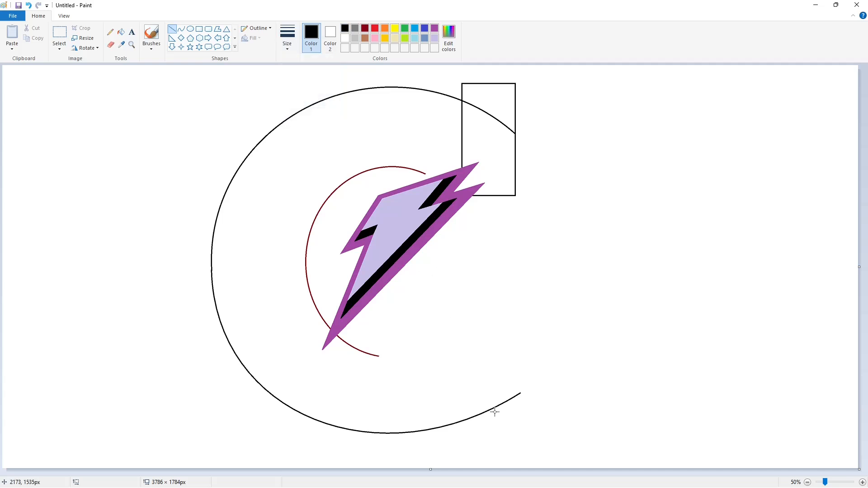
{"action": "left_click_drag", "start_coordinate": [521, 394], "coordinate": [521, 240]}
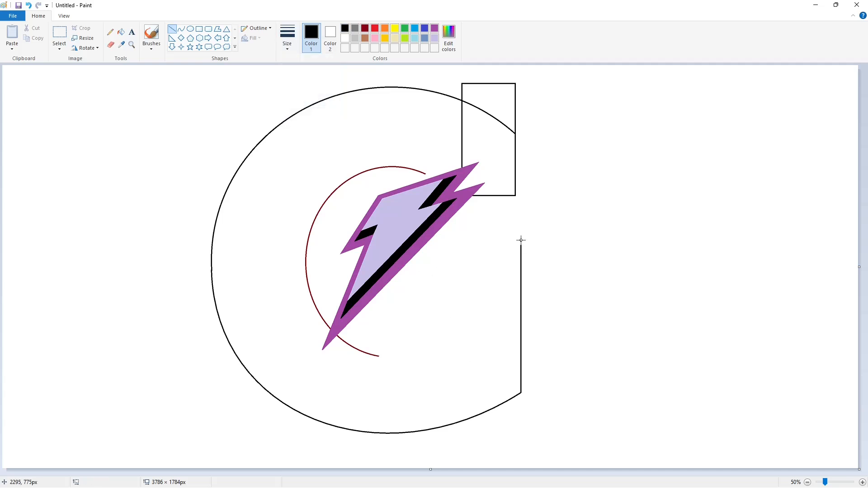
Draw the G's crossbar in black with a diagonal parallel to the bolt, two horizontal lines and a short inner vertical line.
{"action": "left_click_drag", "start_coordinate": [371, 309], "coordinate": [457, 220]}
{"action": "left_click_drag", "start_coordinate": [379, 302], "coordinate": [454, 301]}
{"action": "left_click_drag", "start_coordinate": [521, 240], "coordinate": [444, 240]}
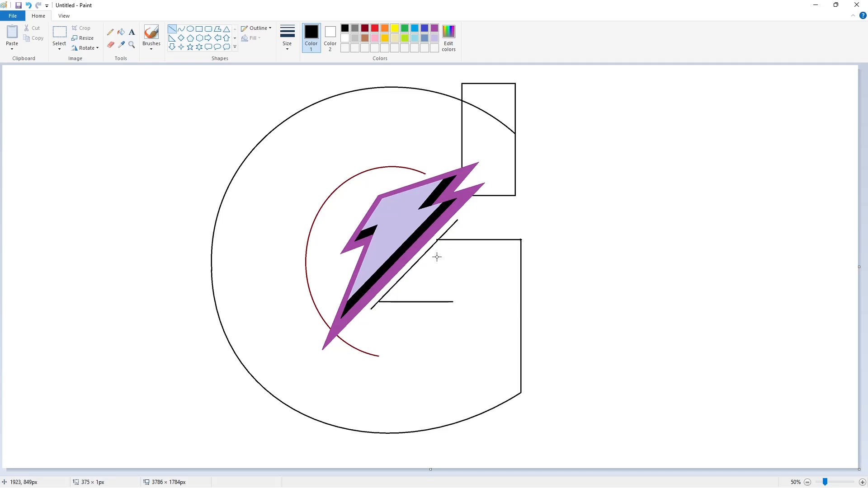
{"action": "left_click_drag", "start_coordinate": [435, 298], "coordinate": [435, 367]}
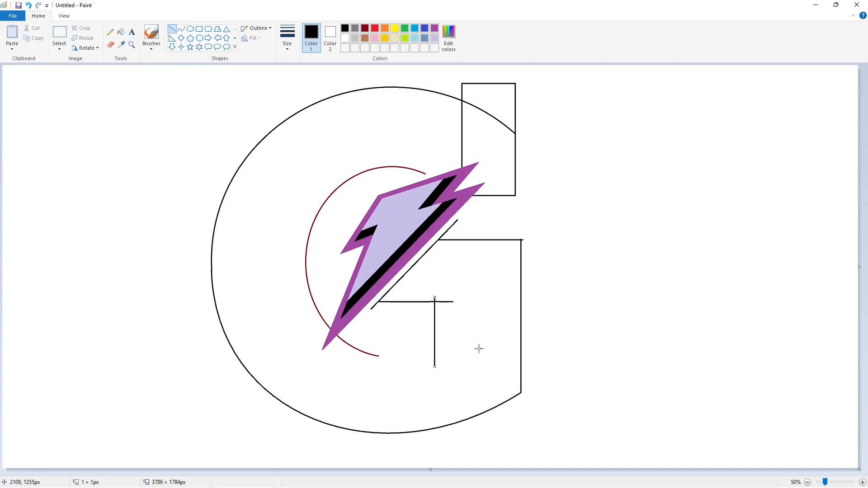
Extend the inner arc with a black curve reaching the short vertical line of the crossbar.
{"action": "left_click", "coordinate": [181, 28]}
{"action": "mouse_move", "coordinate": [379, 357]}
{"action": "left_mouse_down"}
{"action": "mouse_move", "coordinate": [436, 348]}
{"action": "mouse_move", "coordinate": [394, 357]}
{"action": "mouse_move", "coordinate": [423, 360]}
{"action": "mouse_move", "coordinate": [380, 356]}
{"action": "mouse_move", "coordinate": [436, 349]}
{"action": "left_mouse_up"}
{"action": "key", "text": "ctrl+z"}
{"action": "left_click_drag", "start_coordinate": [404, 353], "coordinate": [417, 359]}
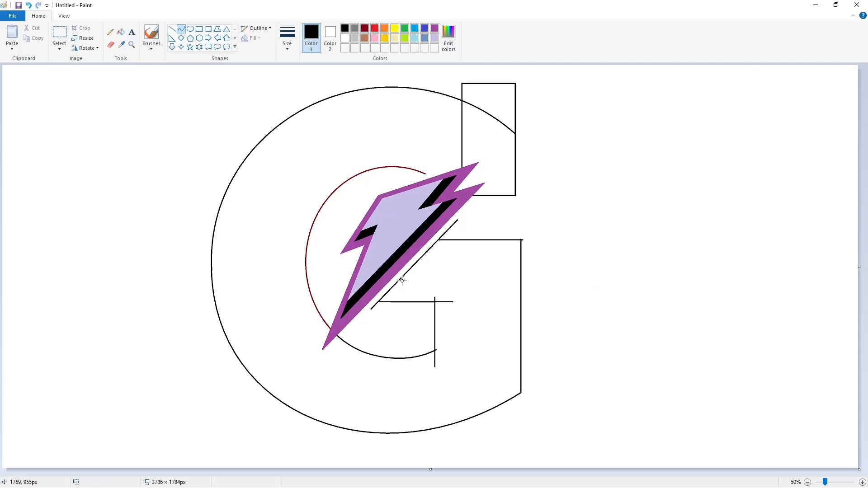
Draw two thinner black lines meeting in a point below the bolt's lower tip as an outer border.
{"action": "left_click", "coordinate": [172, 29]}
{"action": "left_click", "coordinate": [287, 38]}
{"action": "left_click", "coordinate": [308, 97]}
{"action": "left_click_drag", "start_coordinate": [307, 374], "coordinate": [337, 294]}
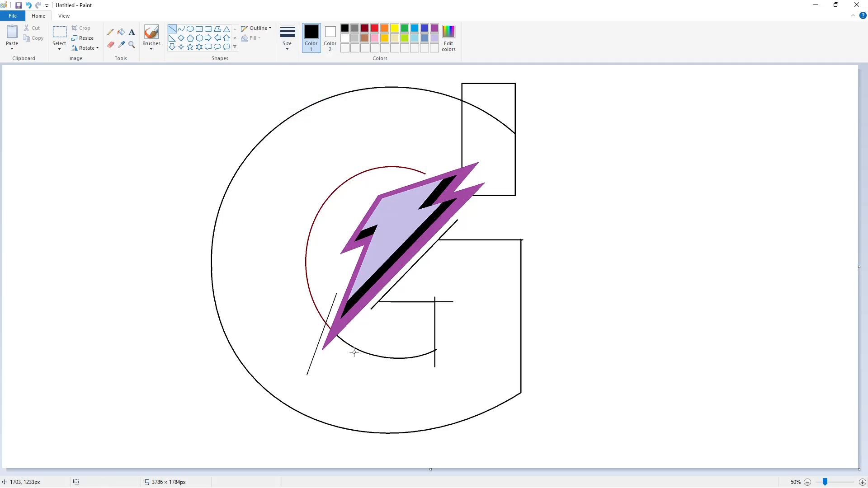
{"action": "mouse_move", "coordinate": [307, 375]}
{"action": "left_mouse_down"}
{"action": "mouse_move", "coordinate": [354, 340]}
{"action": "mouse_move", "coordinate": [362, 322]}
{"action": "left_mouse_up"}
{"action": "left_click", "coordinate": [388, 326]}
Recolour the letter's black outlines dark red.
{"action": "left_click", "coordinate": [121, 32]}
{"action": "left_click", "coordinate": [365, 28]}
{"action": "left_click", "coordinate": [489, 113]}
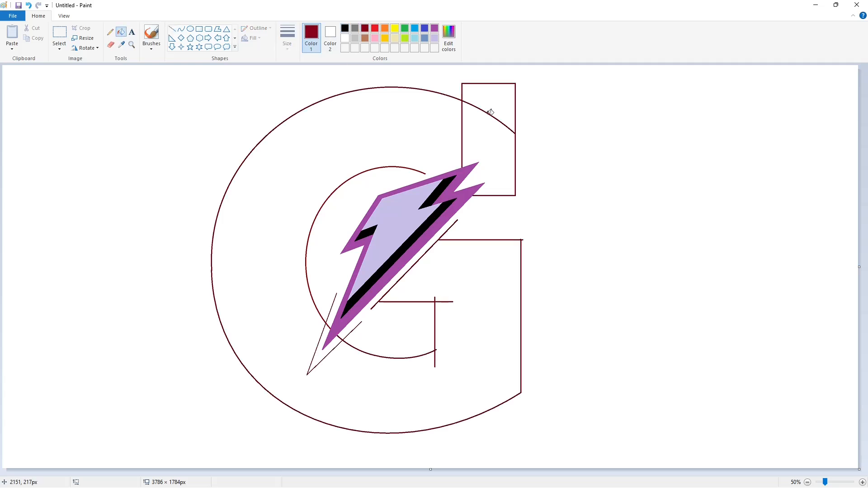
Draw a thin black zigzag outline around the bolt's upper points, starting at the inner arc's upper end.
{"action": "left_click", "coordinate": [172, 29]}
{"action": "left_click", "coordinate": [287, 41]}
{"action": "left_click", "coordinate": [302, 101]}
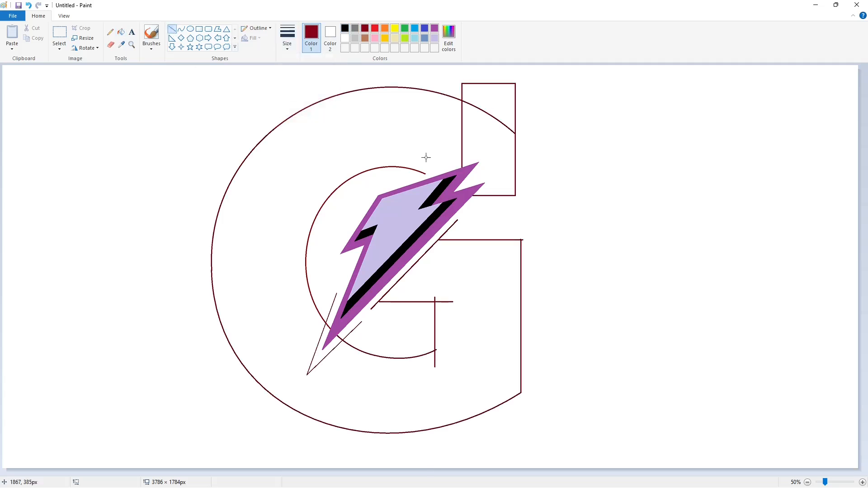
{"action": "mouse_move", "coordinate": [425, 174]}
{"action": "left_mouse_down"}
{"action": "mouse_move", "coordinate": [495, 150]}
{"action": "mouse_move", "coordinate": [471, 180]}
{"action": "mouse_move", "coordinate": [508, 167]}
{"action": "mouse_move", "coordinate": [474, 204]}
{"action": "left_mouse_up"}
{"action": "left_click", "coordinate": [345, 28]}
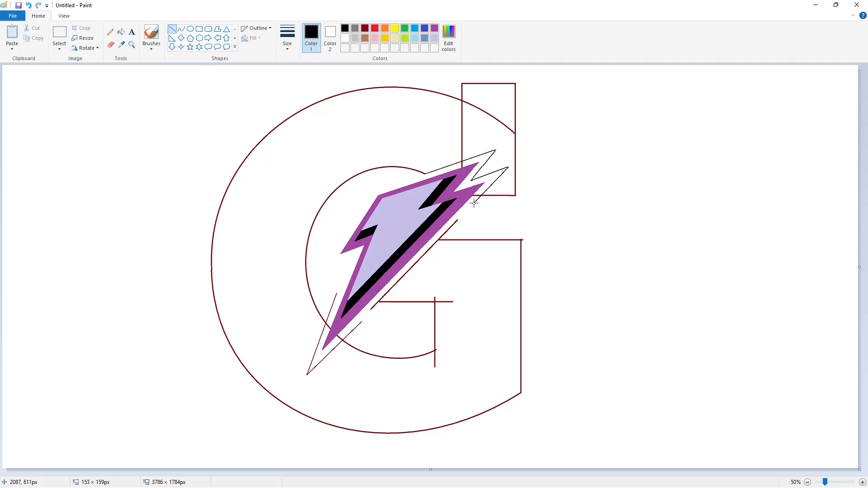
{"action": "left_click", "coordinate": [609, 194]}
Clear the dark red rectangle segments inside the zigzag outline around the bolt's upper points with white.
{"action": "left_click", "coordinate": [862, 483]}
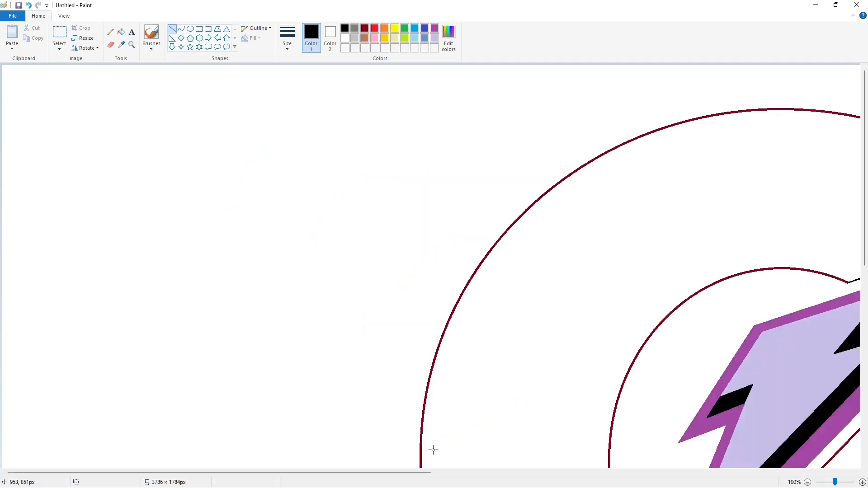
{"action": "left_click_drag", "start_coordinate": [394, 472], "coordinate": [667, 473]}
{"action": "left_click", "coordinate": [122, 32]}
{"action": "left_click", "coordinate": [345, 38]}
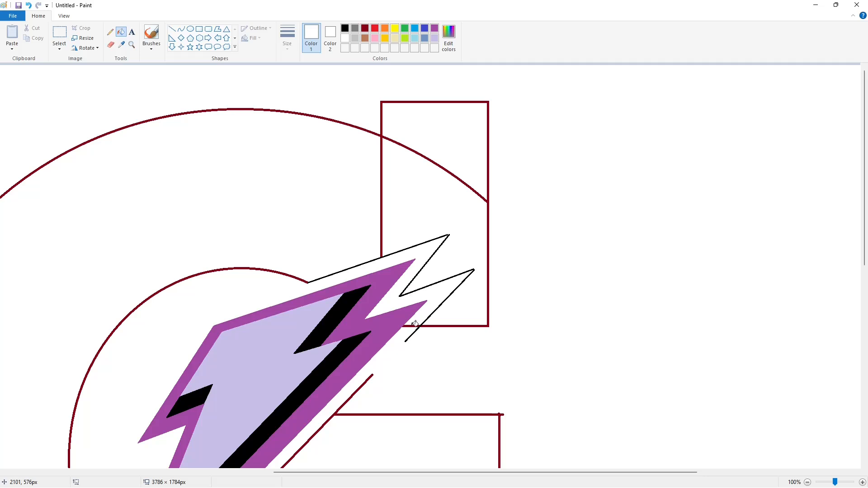
{"action": "scroll", "coordinate": [416, 324], "scroll_direction": "down", "scroll_amount": 5}
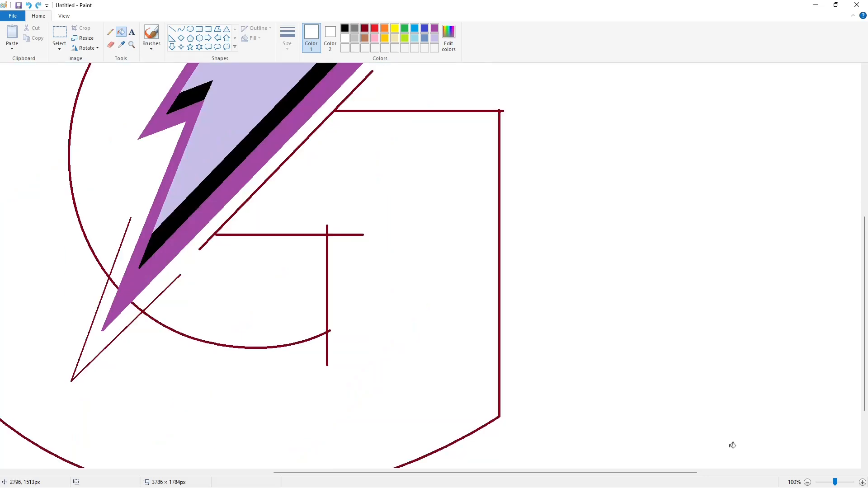
Cut the inner arc where it crosses the lower tip's outline and clear the surplus line pieces with white.
{"action": "scroll", "coordinate": [329, 188], "scroll_direction": "left", "scroll_amount": 5}
{"action": "left_click", "coordinate": [172, 29]}
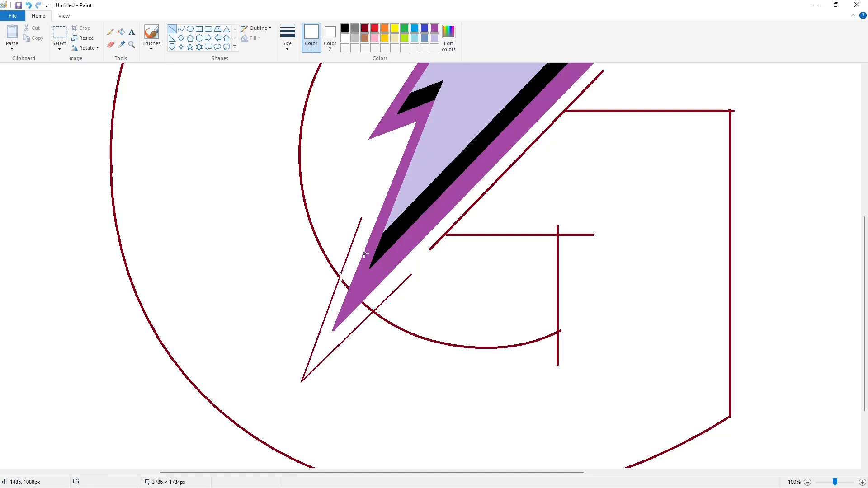
{"action": "left_click", "coordinate": [121, 31]}
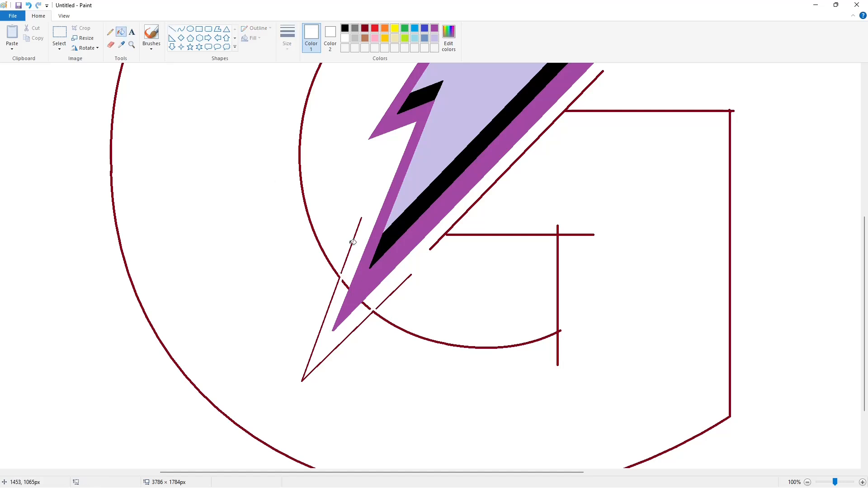
{"action": "left_click", "coordinate": [352, 244]}
{"action": "left_click", "coordinate": [346, 285]}
{"action": "left_click", "coordinate": [367, 306]}
{"action": "left_click", "coordinate": [384, 301]}
Fill the letter's body, outlines and upper rectangle with black.
{"action": "scroll", "coordinate": [442, 301], "scroll_direction": "up", "scroll_amount": 6}
{"action": "left_click", "coordinate": [346, 28]}
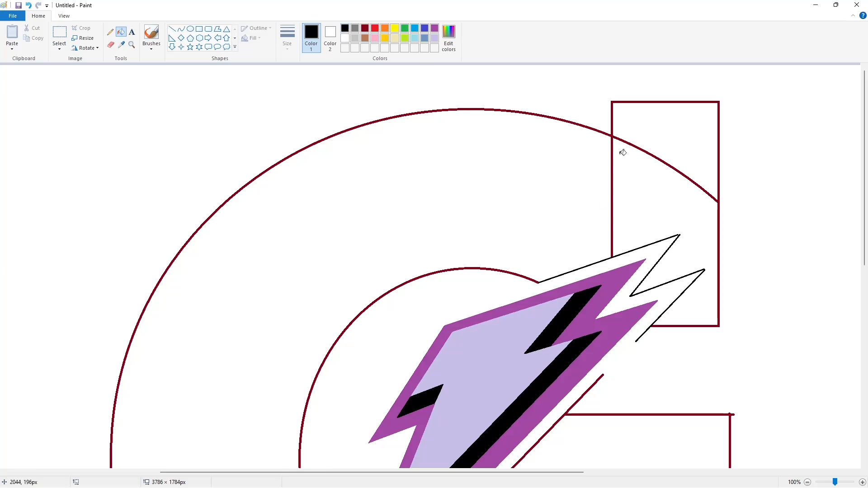
{"action": "left_click", "coordinate": [612, 155]}
{"action": "left_click", "coordinate": [633, 131]}
{"action": "left_click", "coordinate": [628, 173]}
{"action": "left_click", "coordinate": [599, 189]}
Place a short white line just below the upper bar's lower edge to cut off the overshooting diagonal line end.
{"action": "scroll", "coordinate": [430, 341], "scroll_direction": "down", "scroll_amount": 3}
{"action": "left_click_drag", "start_coordinate": [428, 473], "coordinate": [474, 472]}
{"action": "scroll", "coordinate": [481, 405], "scroll_direction": "up", "scroll_amount": 2}
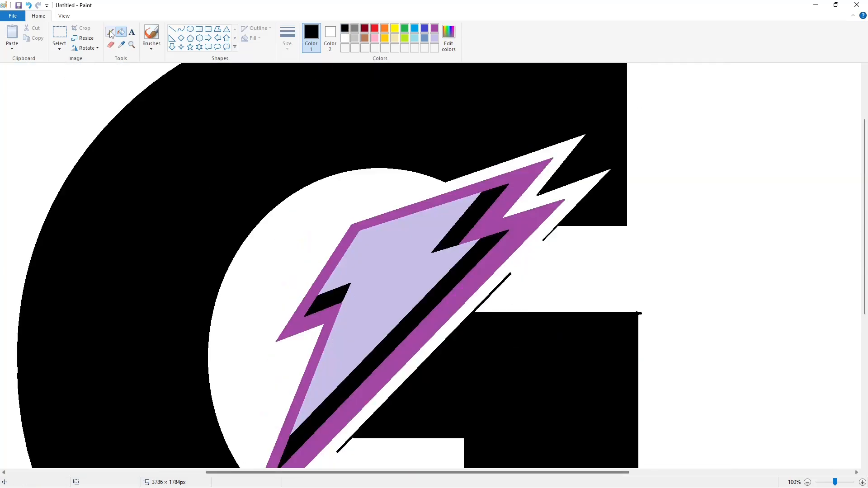
{"action": "left_click", "coordinate": [172, 29]}
{"action": "left_click", "coordinate": [345, 38]}
{"action": "left_click_drag", "start_coordinate": [550, 230], "coordinate": [567, 231]}
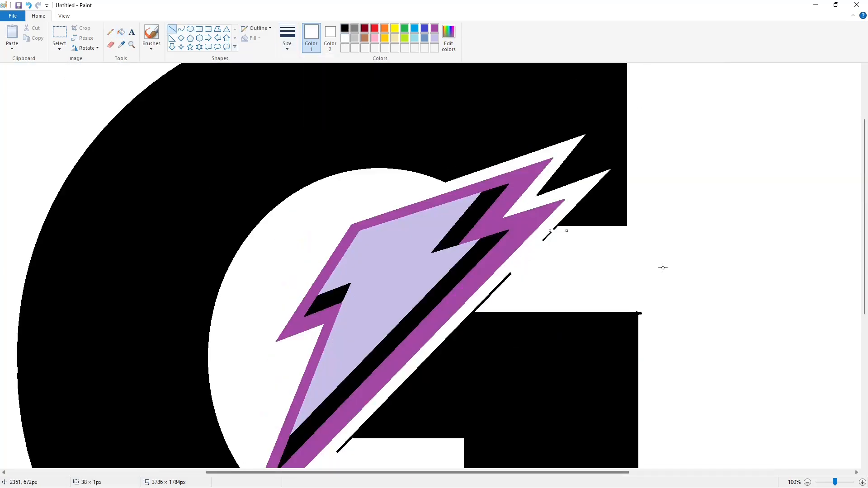
{"action": "key", "text": "Up"}
{"action": "key", "text": "Up"}
{"action": "key", "text": "Up"}
{"action": "key", "text": "Up"}
{"action": "key", "text": "Up"}
{"action": "key", "text": "Up"}
{"action": "key", "text": "Up"}
{"action": "key", "text": "Up"}
{"action": "left_click", "coordinate": [663, 268]}
Cut off the overshooting line ends at the crossbar's upper edge, outer corner and lower inner edge with short white lines.
{"action": "left_click_drag", "start_coordinate": [468, 311], "coordinate": [486, 311]}
{"action": "left_click", "coordinate": [604, 287]}
{"action": "left_click_drag", "start_coordinate": [628, 311], "coordinate": [645, 311]}
{"action": "left_click", "coordinate": [686, 324]}
{"action": "scroll", "coordinate": [458, 365], "scroll_direction": "down", "scroll_amount": 2}
{"action": "left_click_drag", "start_coordinate": [345, 338], "coordinate": [365, 338]}
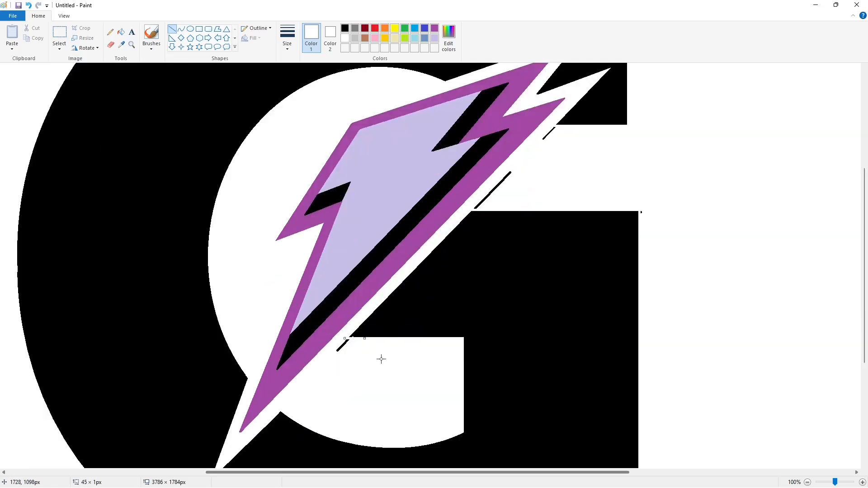
Fill the detached black line remnants around the crossbar and upper bar with white.
{"action": "left_click", "coordinate": [346, 28]}
{"action": "left_click", "coordinate": [121, 32]}
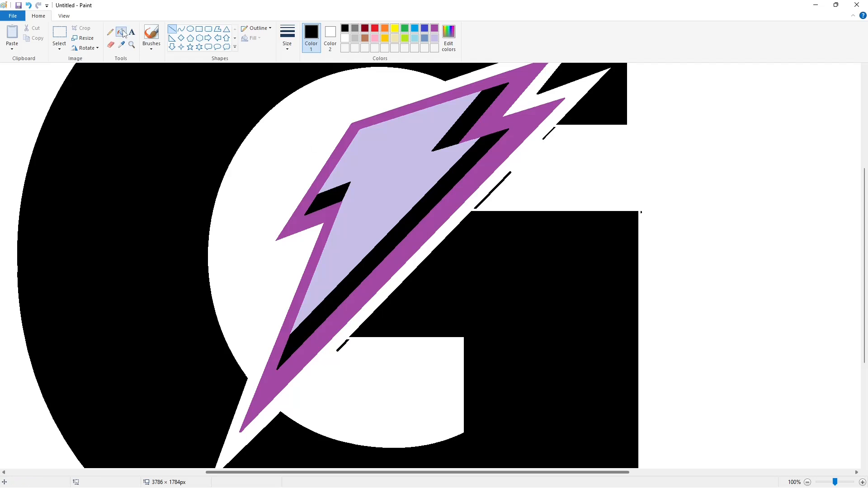
{"action": "left_click", "coordinate": [346, 38]}
{"action": "left_click", "coordinate": [641, 212]}
{"action": "left_click", "coordinate": [343, 345]}
{"action": "left_click", "coordinate": [493, 190]}
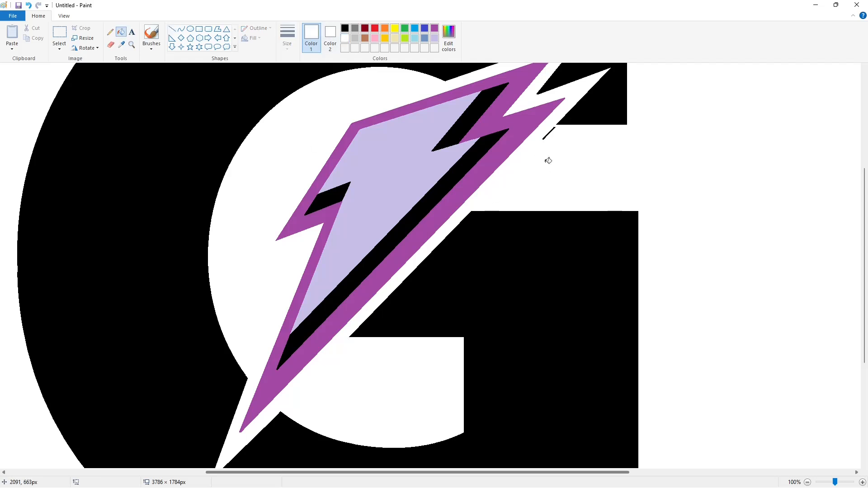
{"action": "scroll", "coordinate": [636, 182], "scroll_direction": "up", "scroll_amount": 4}
{"action": "scroll", "coordinate": [636, 182], "scroll_direction": "down", "scroll_amount": 4}
{"action": "scroll", "coordinate": [384, 441], "scroll_direction": "left", "scroll_amount": 2}
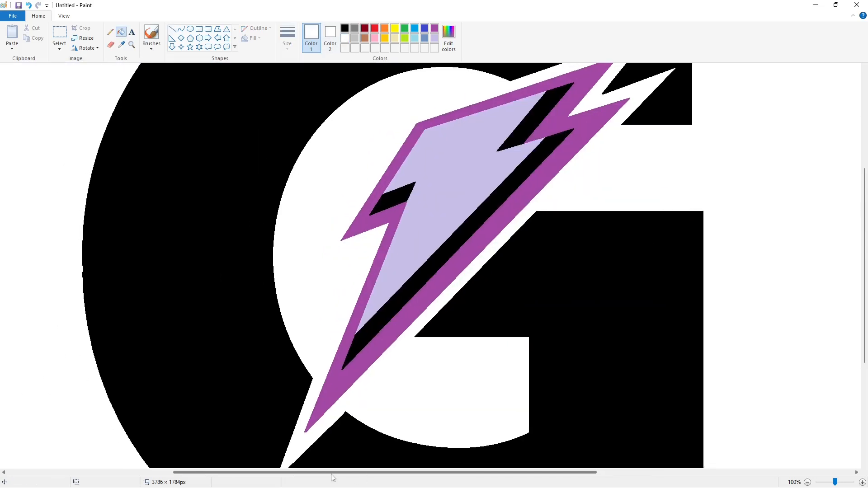
{"action": "scroll", "coordinate": [383, 441], "scroll_direction": "down", "scroll_amount": 2}
{"action": "scroll", "coordinate": [508, 431], "scroll_direction": "down", "scroll_amount": 1}
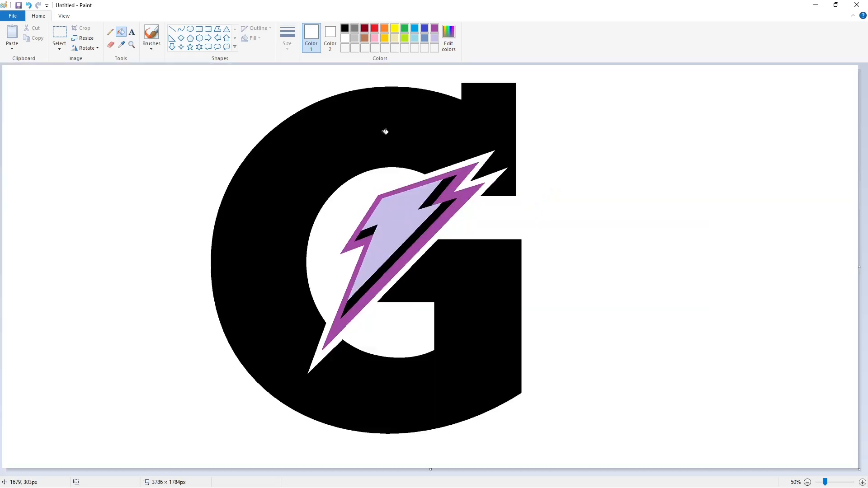
Mix a custom red-orange colour and fill the three black strips inside the bolt with it.
{"action": "left_click", "coordinate": [385, 28]}
{"action": "left_click", "coordinate": [449, 38]}
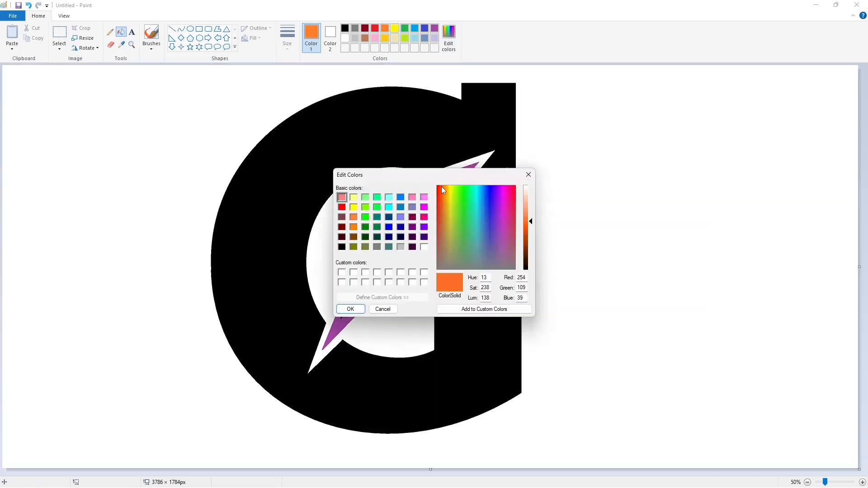
{"action": "left_click", "coordinate": [351, 309]}
{"action": "left_click", "coordinate": [401, 253]}
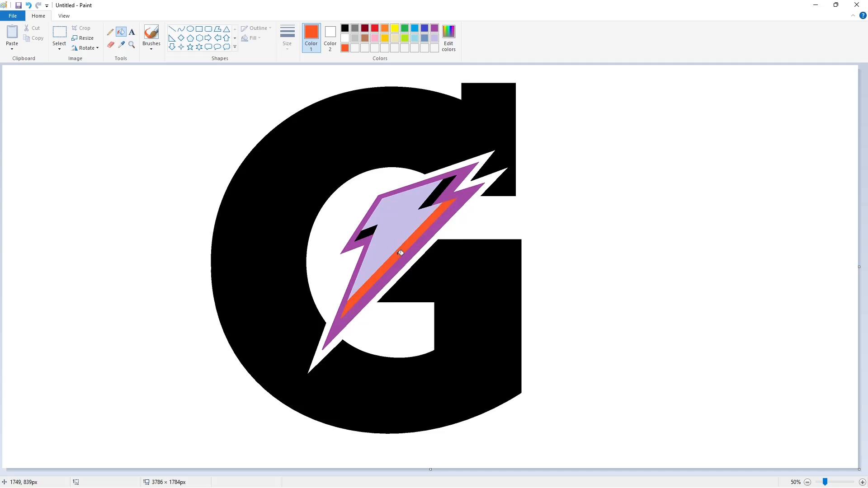
{"action": "left_click", "coordinate": [437, 193]}
{"action": "left_click", "coordinate": [366, 233]}
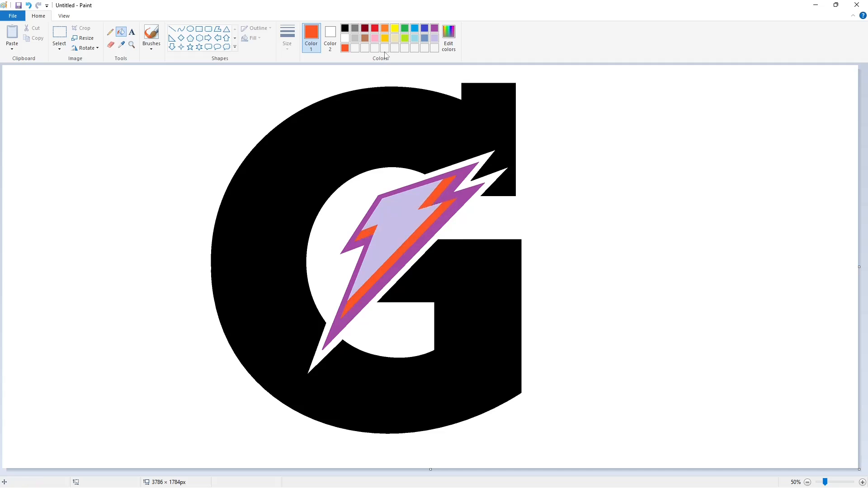
Fill the bolt's lavender area with gold and its purple border with black.
{"action": "left_click", "coordinate": [385, 38]}
{"action": "left_click", "coordinate": [346, 28]}
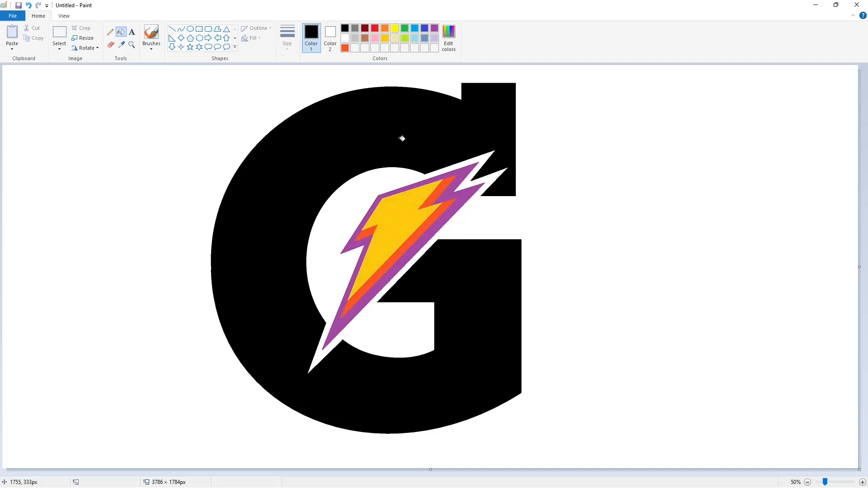
{"action": "left_click", "coordinate": [459, 194]}
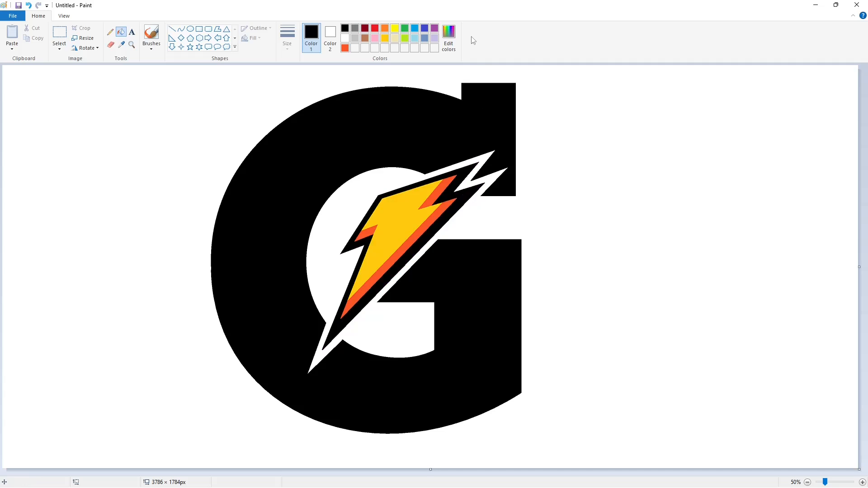